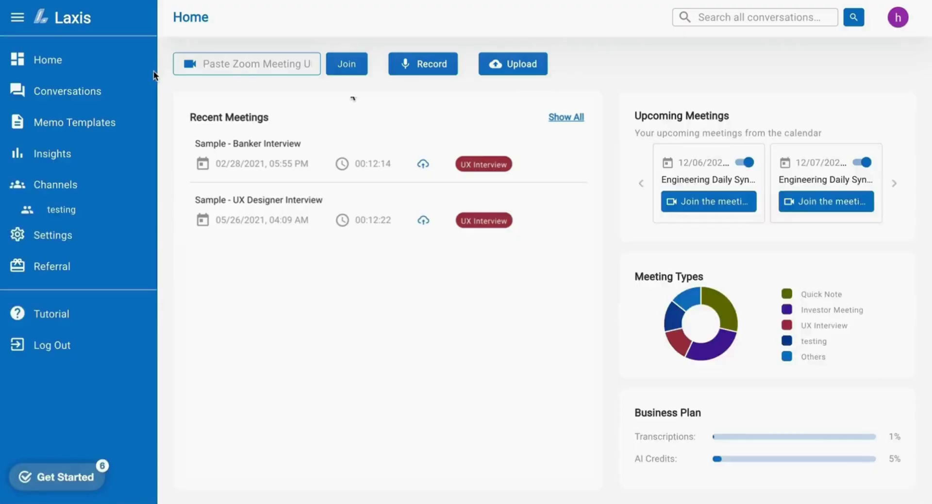
Show the Apps integrations in Settings, scrolled down to the Online Meetings connections.
{"action": "left_click", "coordinate": [93, 239]}
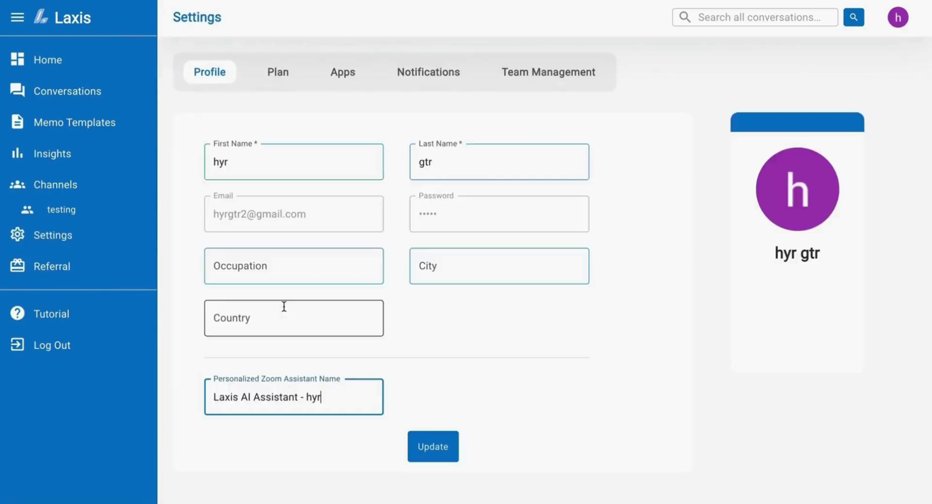
{"action": "left_click", "coordinate": [339, 77]}
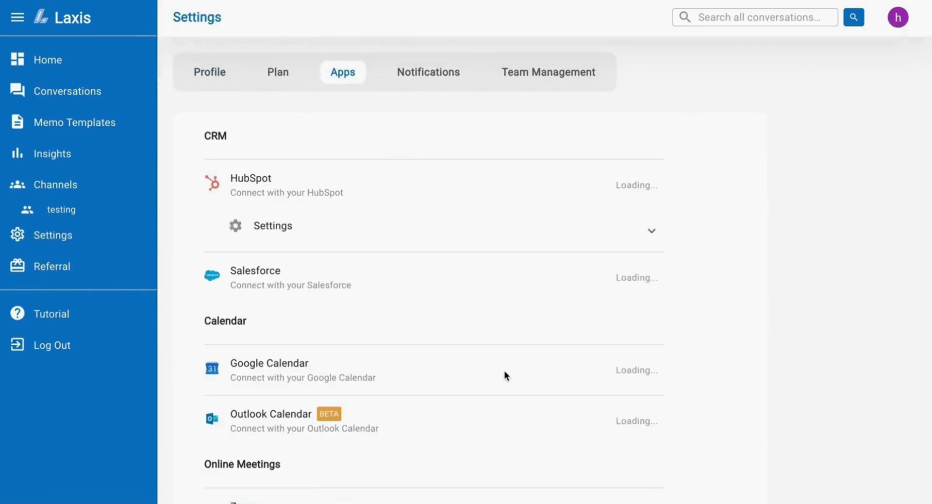
{"action": "scroll", "coordinate": [505, 375], "scroll_direction": "down", "scroll_amount": 5}
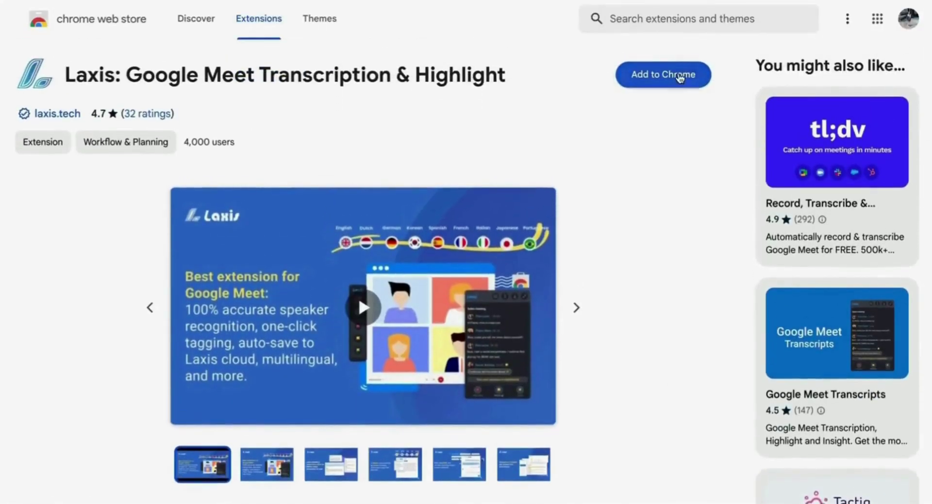
Add the Laxis Google Meet Transcription & Highlight extension to Chrome and join a Google Meet call.
{"action": "left_click", "coordinate": [680, 76]}
{"action": "left_click", "coordinate": [549, 256]}
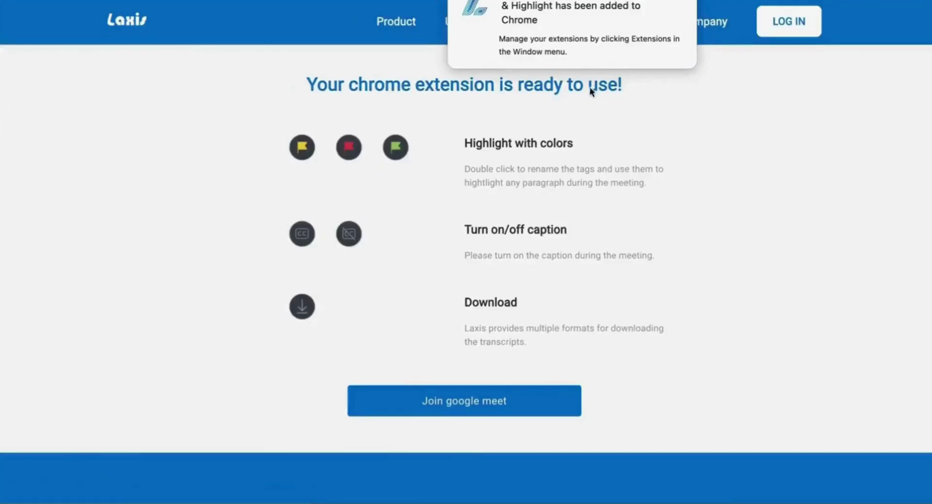
{"action": "left_click", "coordinate": [485, 402]}
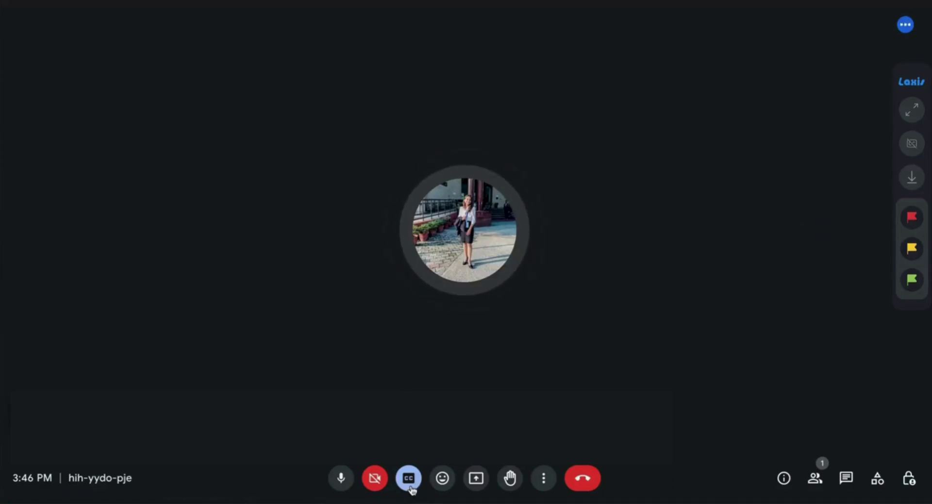
Expand the Laxis live transcript, tag passages Important and Follow Up, and view download options.
{"action": "left_click", "coordinate": [912, 109]}
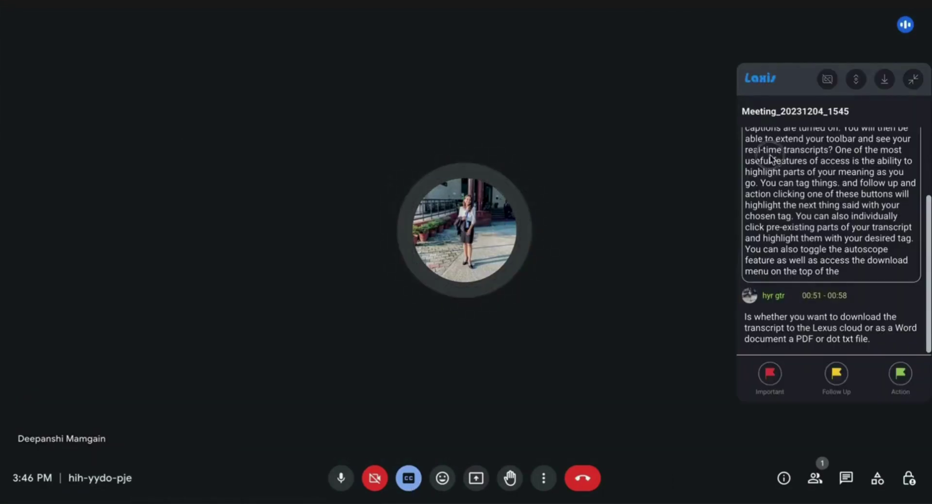
{"action": "left_click", "coordinate": [770, 373]}
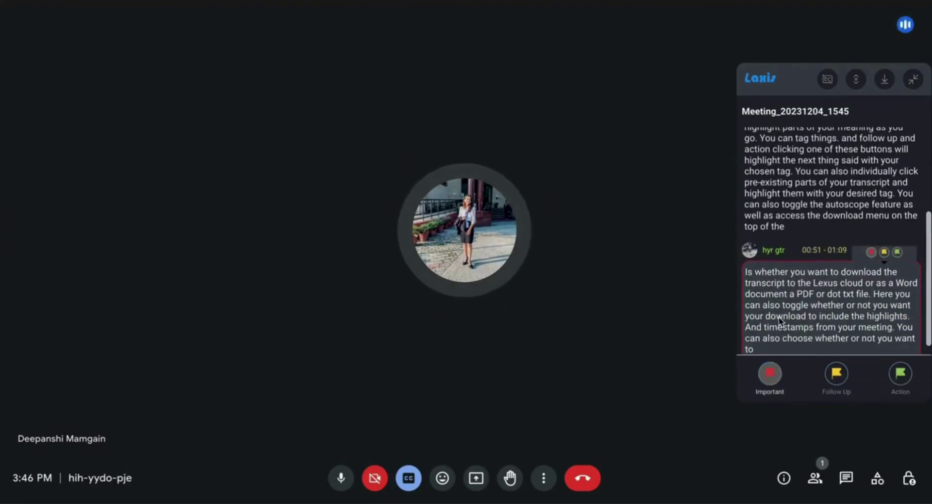
{"action": "left_click", "coordinate": [840, 383]}
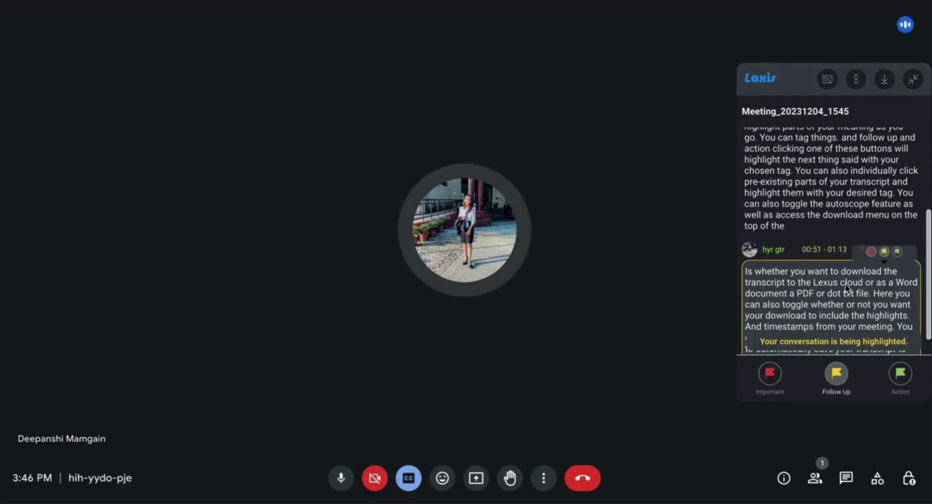
{"action": "left_click", "coordinate": [885, 80]}
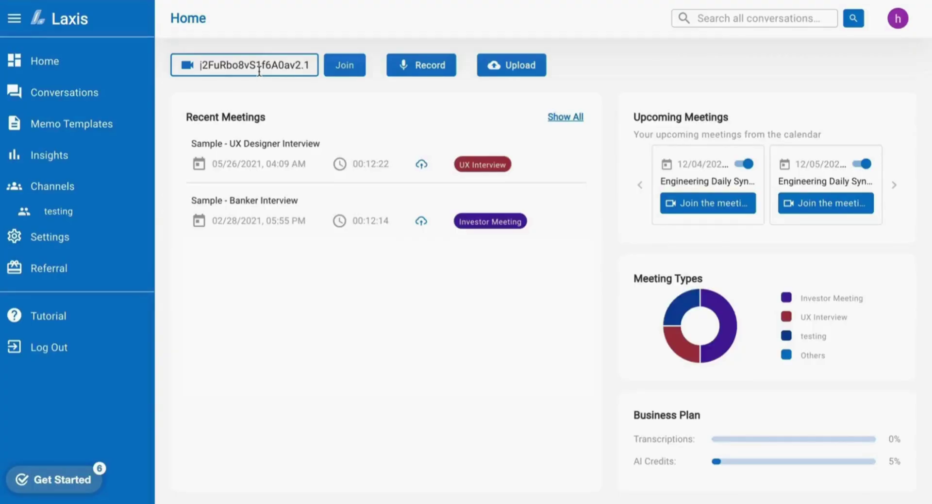
Submit the pasted Zoom meeting URL on Home so the assistant joins.
{"action": "left_click", "coordinate": [344, 70]}
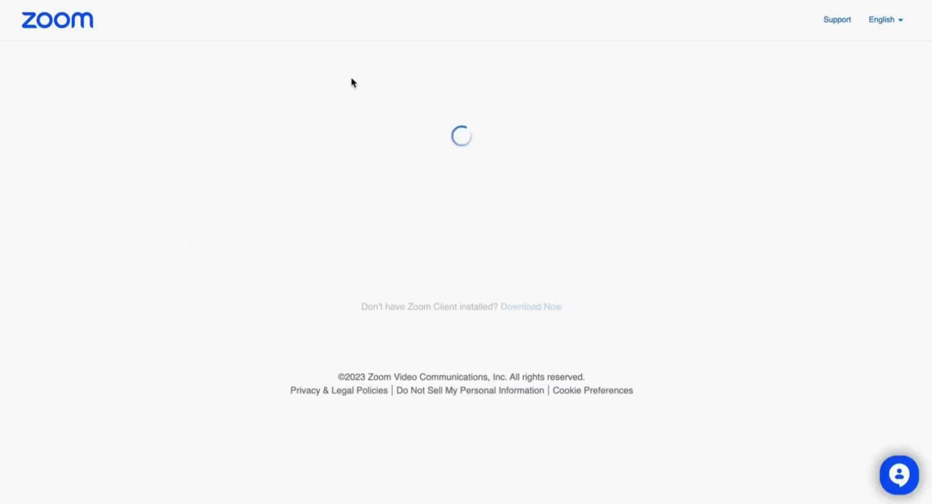
Join the Zoom meeting from the browser and admit the Laxis AI Assistant from the waiting room.
{"action": "left_click", "coordinate": [527, 378]}
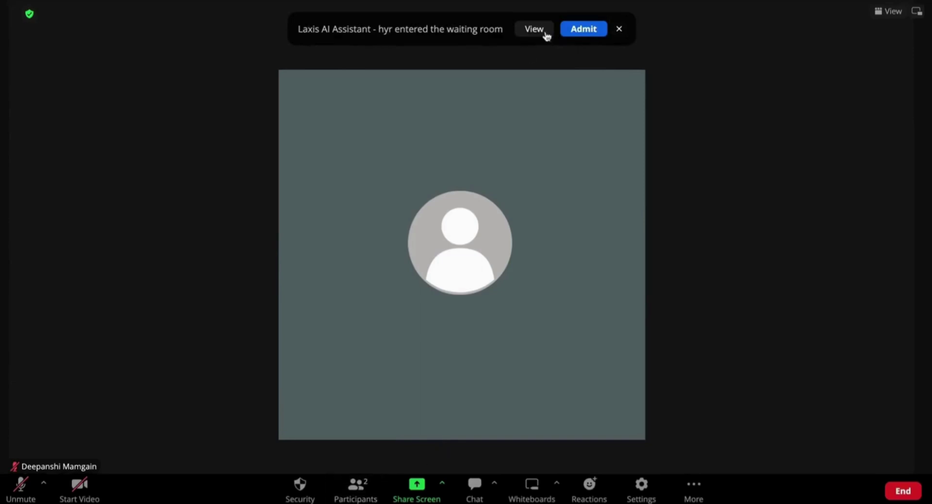
{"action": "left_click", "coordinate": [581, 29]}
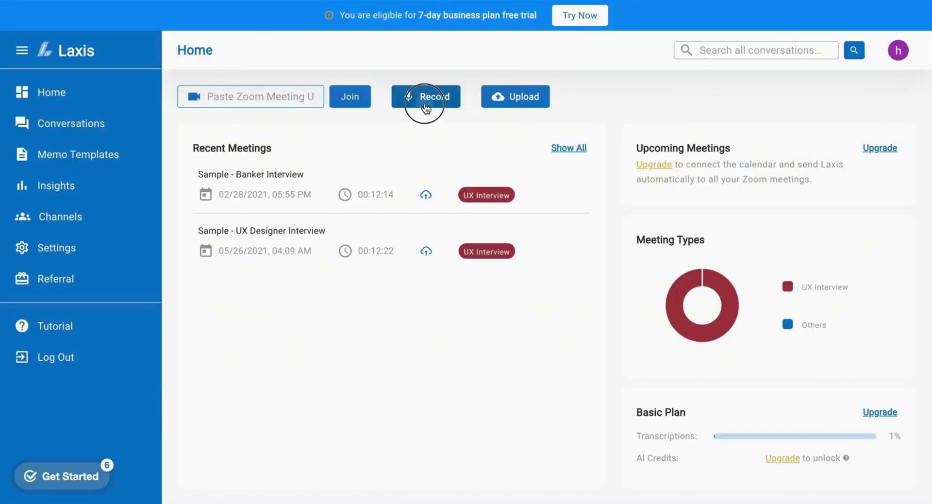
Record Note_12/01/2023 with the testing template, tag topic 1, stop, and open the conversation list.
{"action": "left_click", "coordinate": [425, 101]}
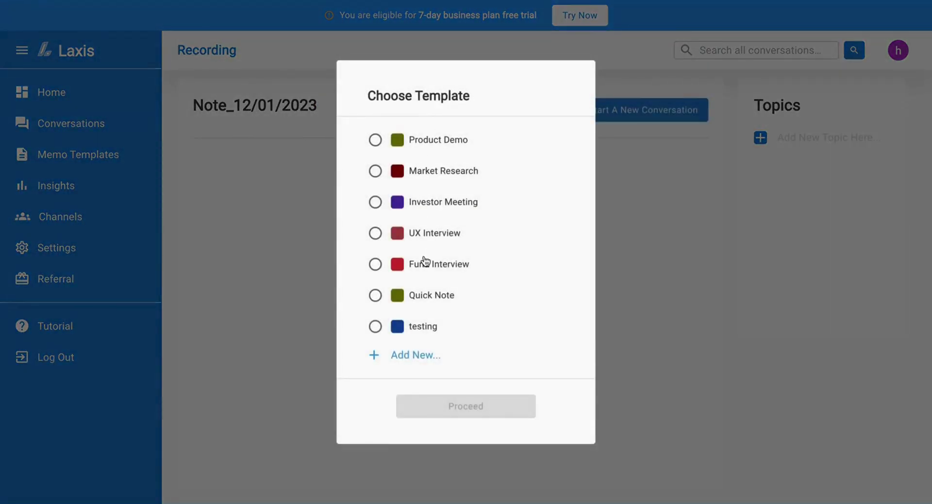
{"action": "left_click", "coordinate": [376, 326]}
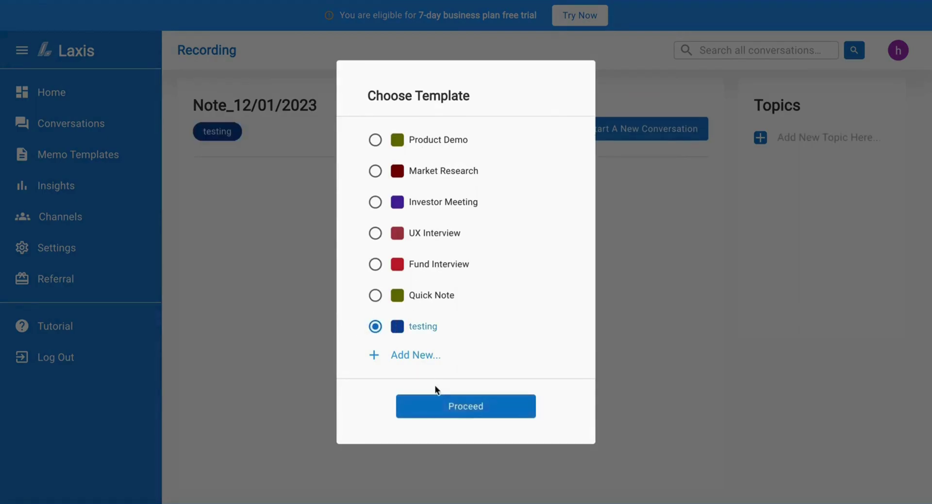
{"action": "left_click", "coordinate": [454, 407]}
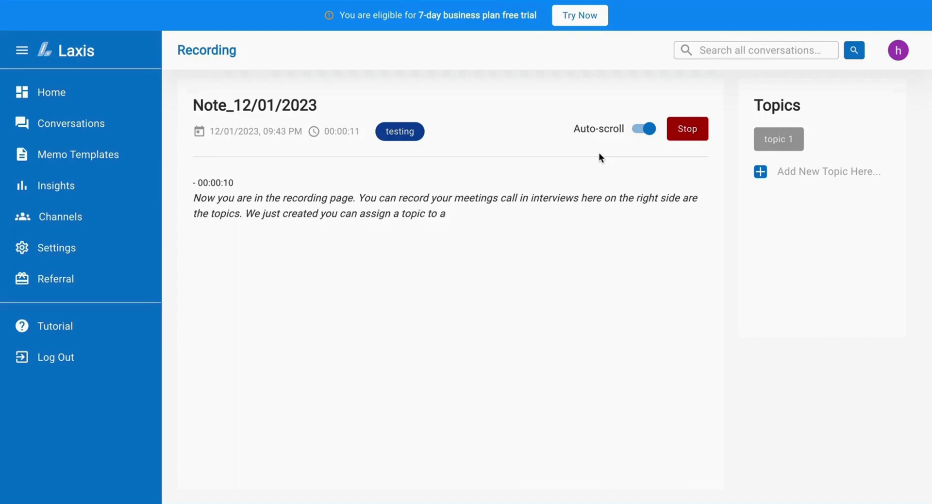
{"action": "left_click", "coordinate": [773, 141]}
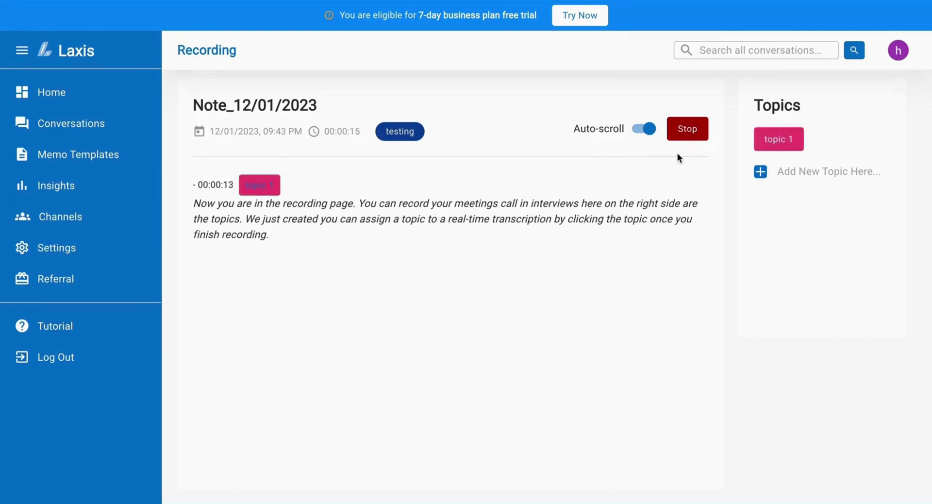
{"action": "left_click", "coordinate": [691, 137]}
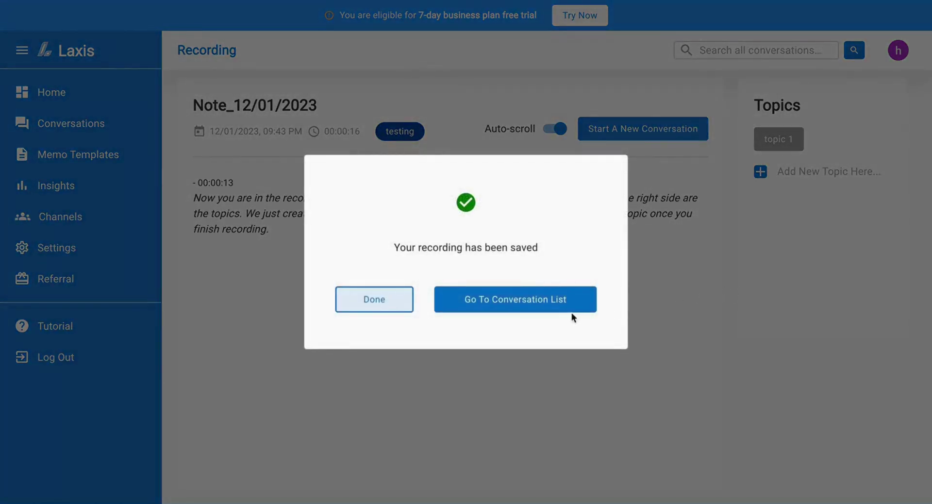
{"action": "left_click", "coordinate": [567, 306]}
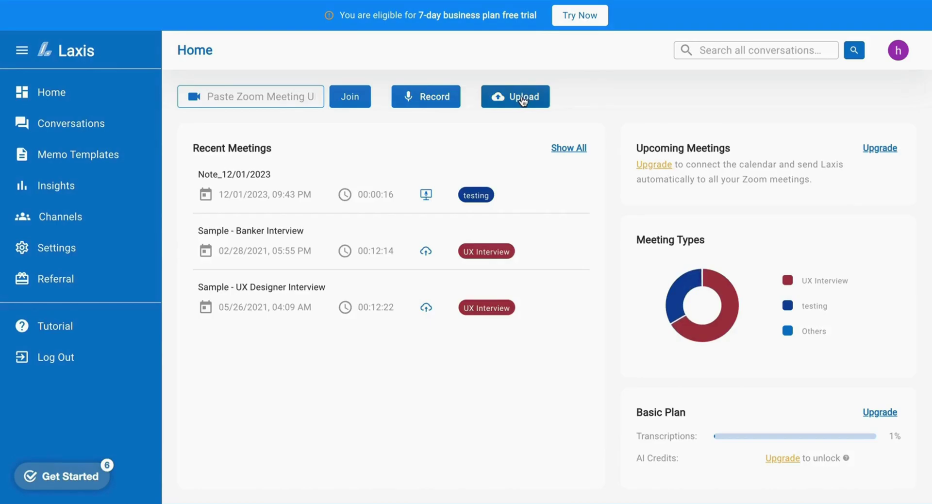
Upload Untitled 2.m4a with the Investor Meeting template and open the conversations list.
{"action": "left_click", "coordinate": [523, 101]}
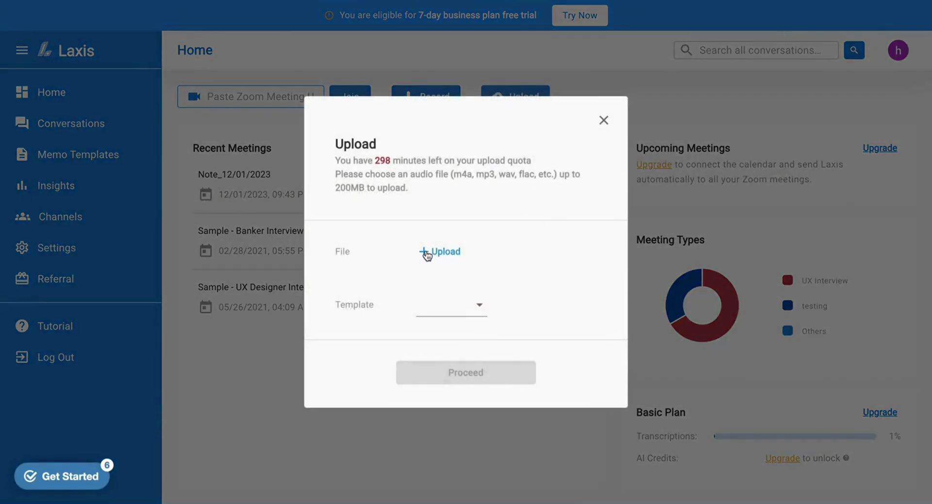
{"action": "left_click", "coordinate": [426, 253]}
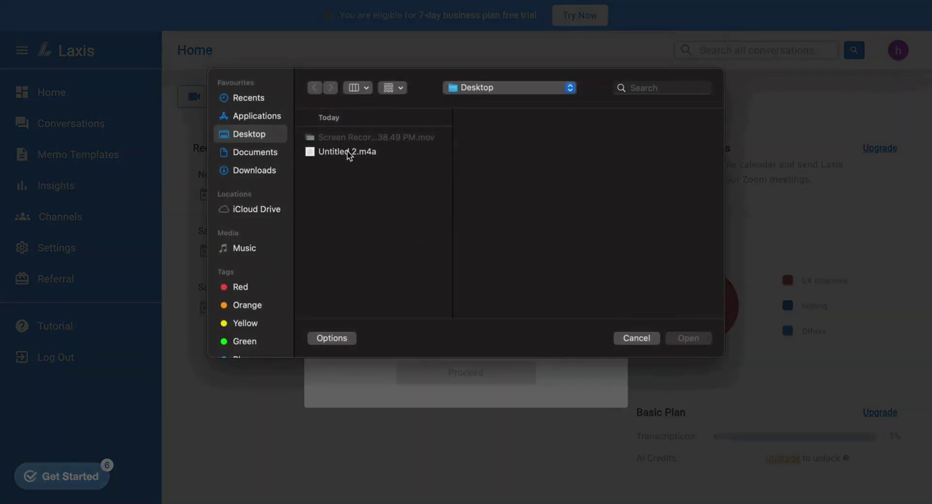
{"action": "left_click", "coordinate": [347, 152]}
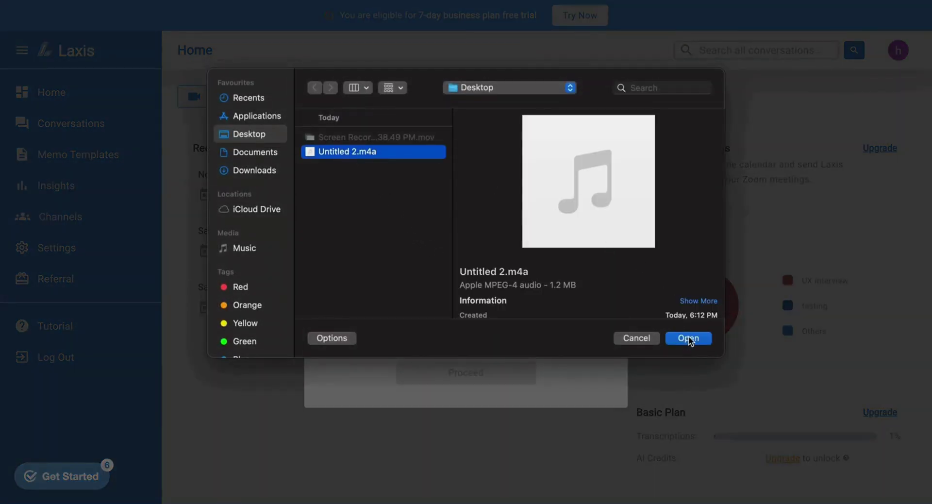
{"action": "left_click", "coordinate": [689, 338]}
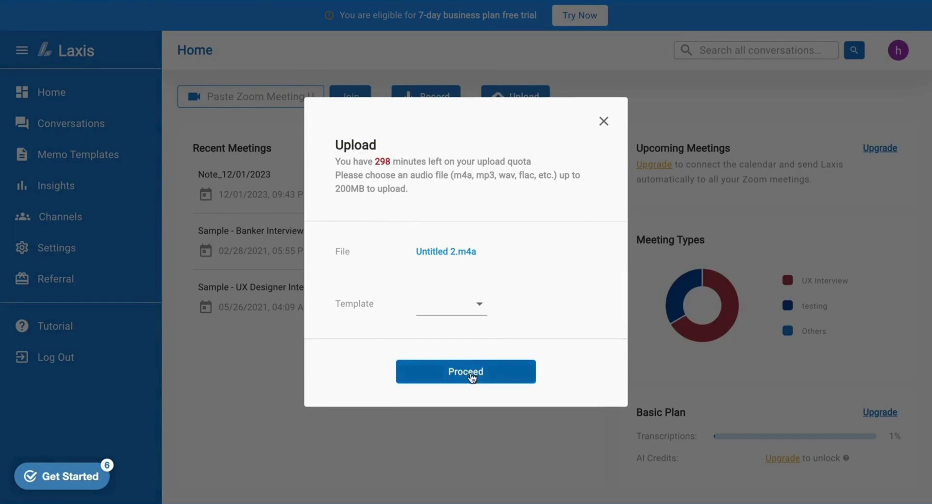
{"action": "left_click", "coordinate": [478, 302]}
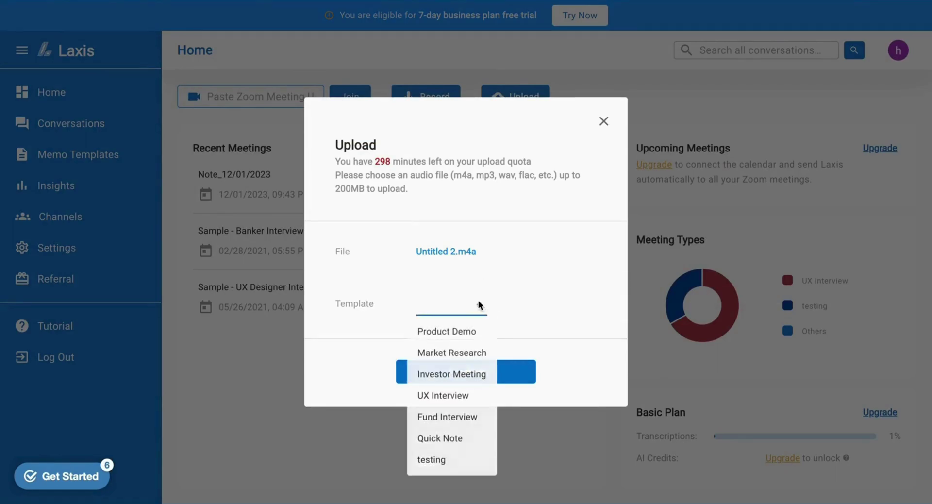
{"action": "left_click", "coordinate": [444, 375]}
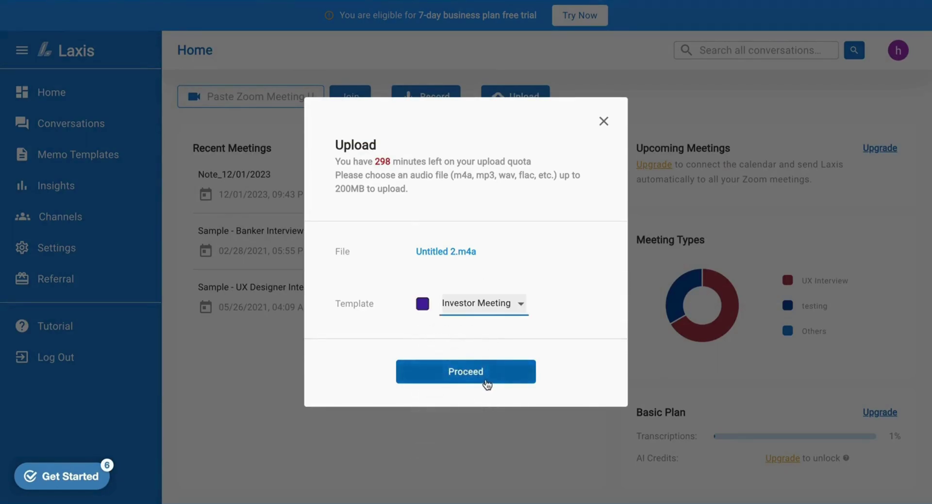
{"action": "left_click", "coordinate": [486, 381]}
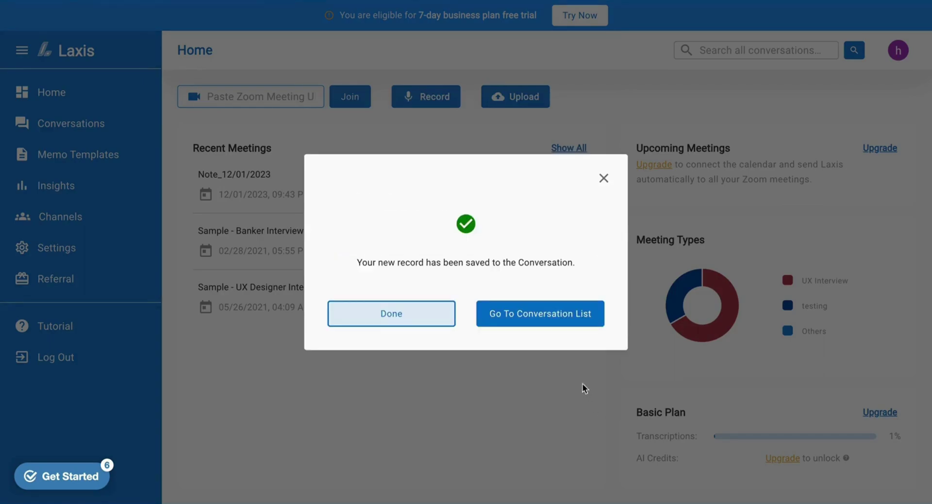
{"action": "left_click", "coordinate": [553, 315]}
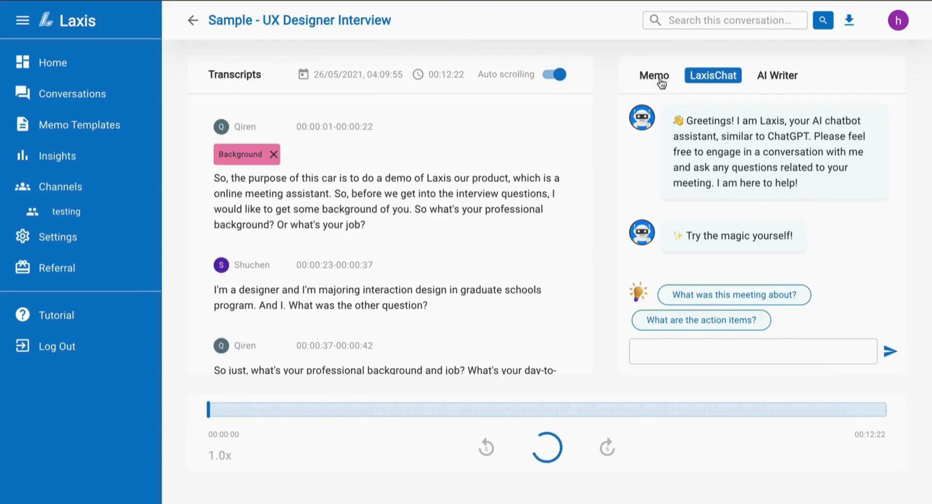
In the Memo view, tag the opening passage User Workflow and edit its start to 'add or remove'.
{"action": "left_click", "coordinate": [656, 78]}
{"action": "left_click_drag", "start_coordinate": [296, 178], "coordinate": [350, 197]}
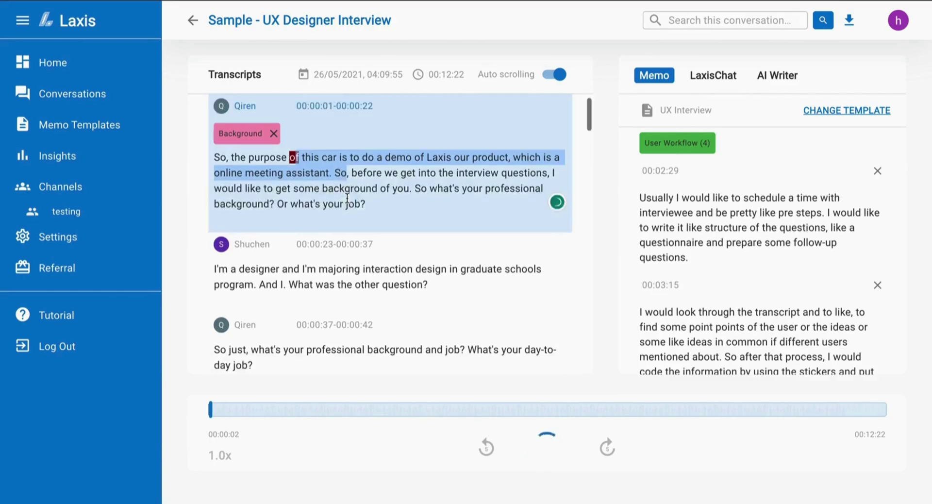
{"action": "left_click", "coordinate": [374, 192]}
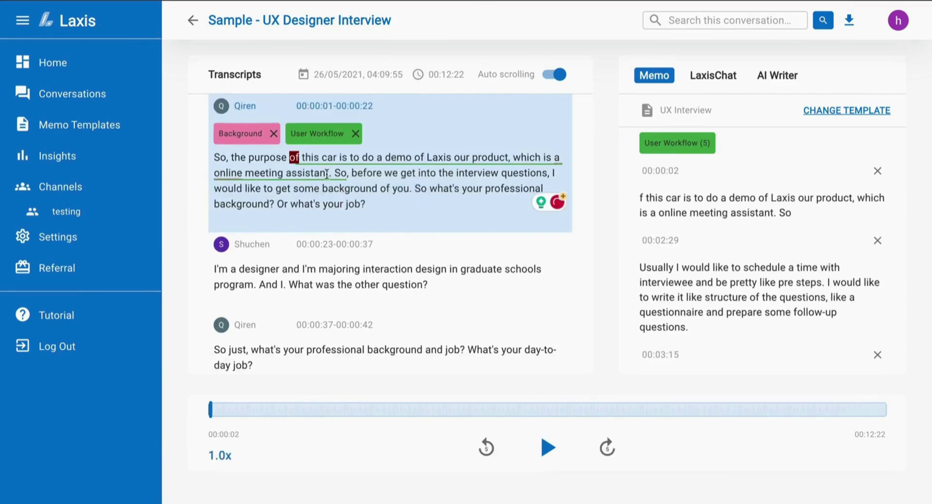
{"action": "double_click", "coordinate": [367, 174]}
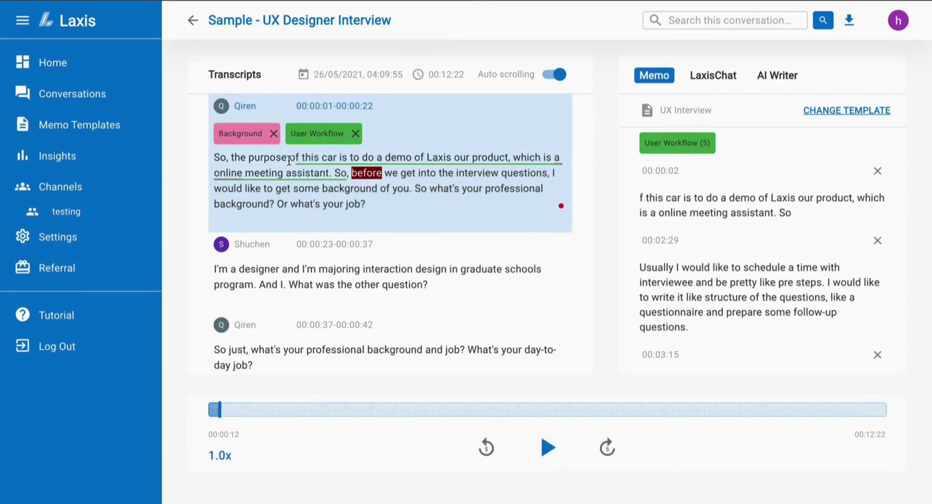
{"action": "left_click_drag", "start_coordinate": [249, 156], "coordinate": [287, 156]}
{"action": "type", "text": "add or remove"}
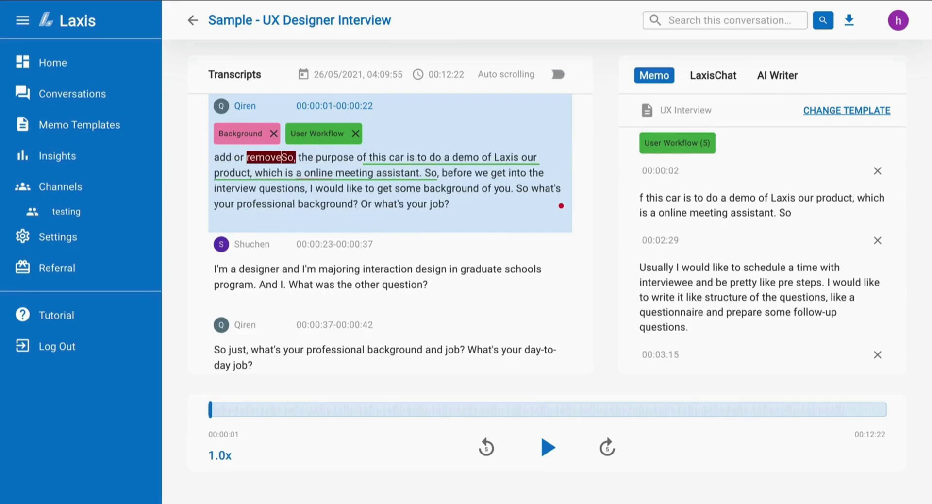
Rename the opening segment's speaker to 'speaker 1' everywhere.
{"action": "left_click", "coordinate": [221, 106]}
{"action": "left_click", "coordinate": [270, 244]}
{"action": "type", "text": "speaker 1"}
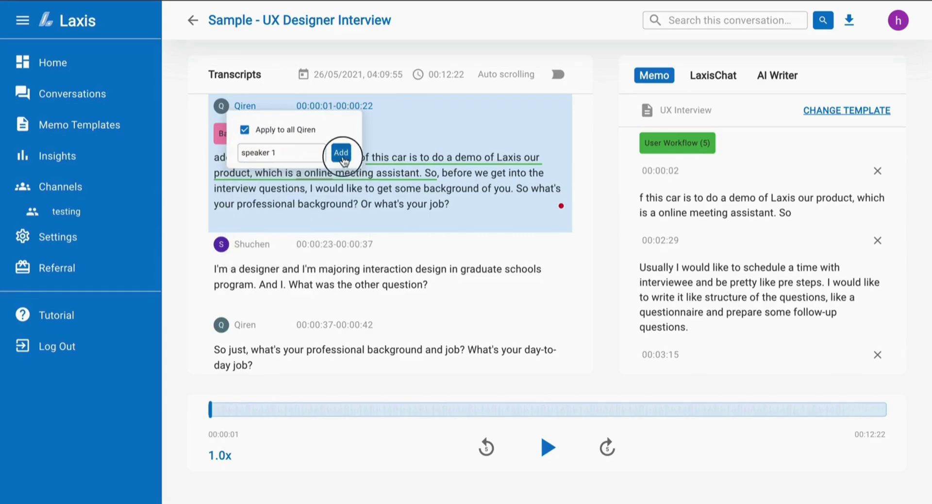
{"action": "left_click", "coordinate": [340, 152]}
{"action": "left_click", "coordinate": [437, 268]}
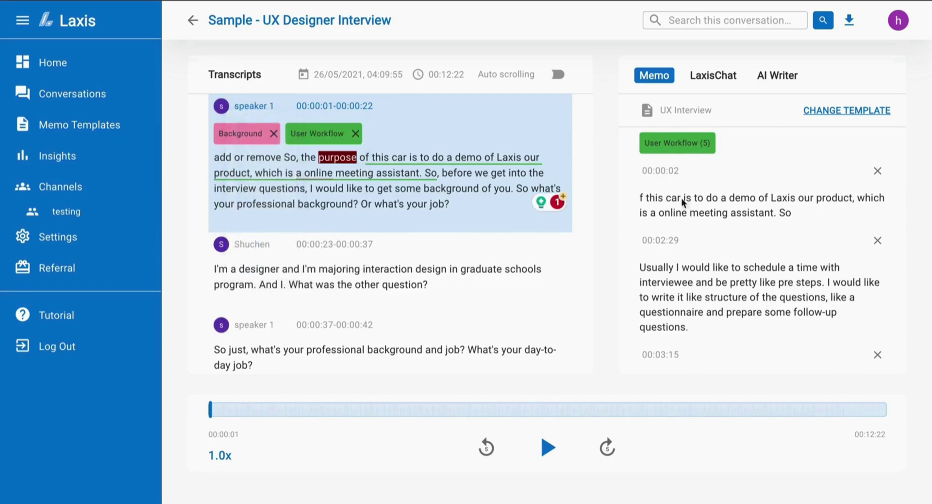
Regenerate the memo with the Investor Meeting template, confirming the reset.
{"action": "left_click", "coordinate": [854, 114]}
{"action": "left_click", "coordinate": [414, 208]}
{"action": "left_click", "coordinate": [466, 439]}
{"action": "left_click", "coordinate": [527, 294]}
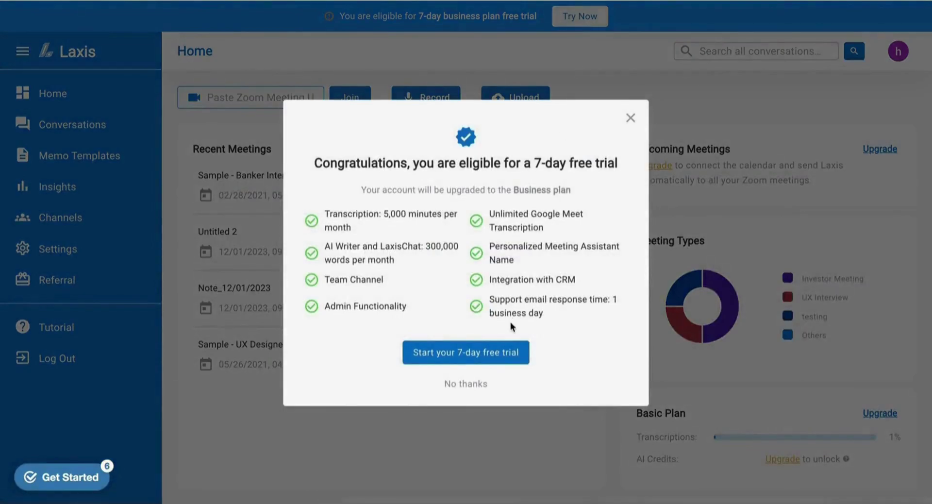
Start the 7-day Business plan free trial and submit the card verification.
{"action": "left_click", "coordinate": [498, 345]}
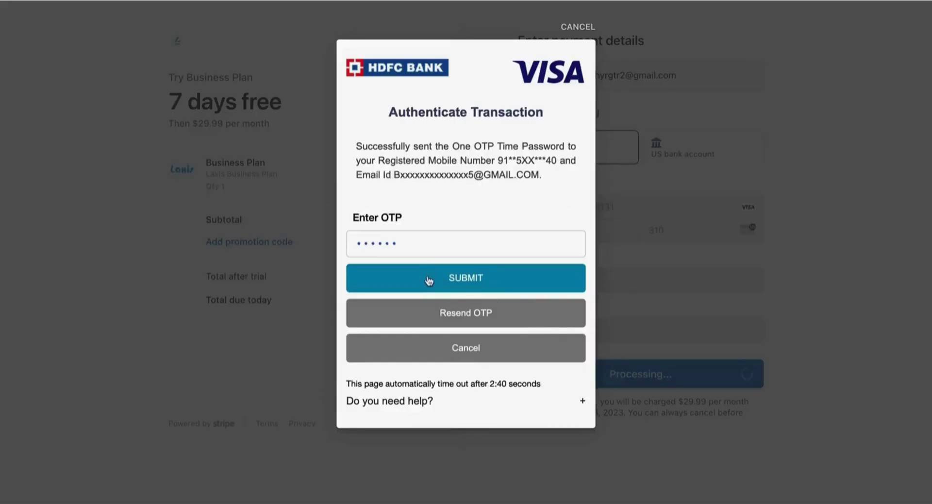
{"action": "left_click", "coordinate": [427, 283]}
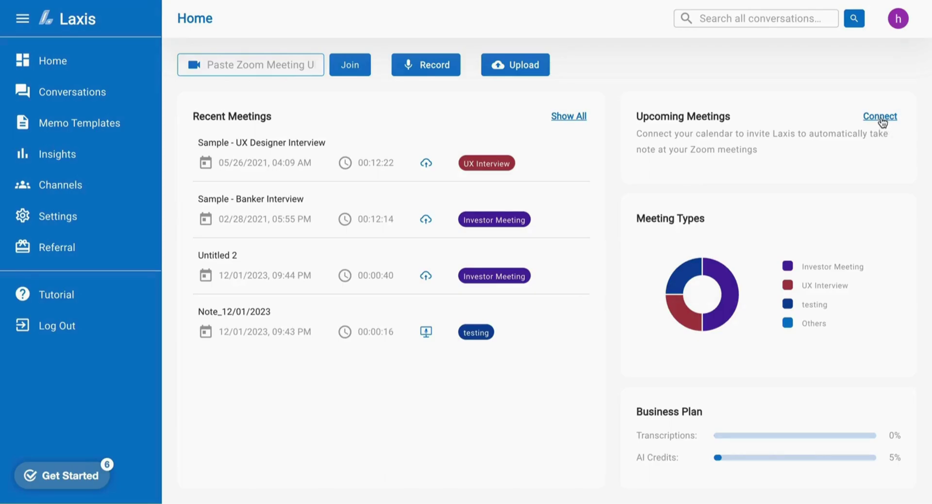
Link the Google account's calendar to Laxis so Home lists upcoming meetings.
{"action": "left_click", "coordinate": [882, 118]}
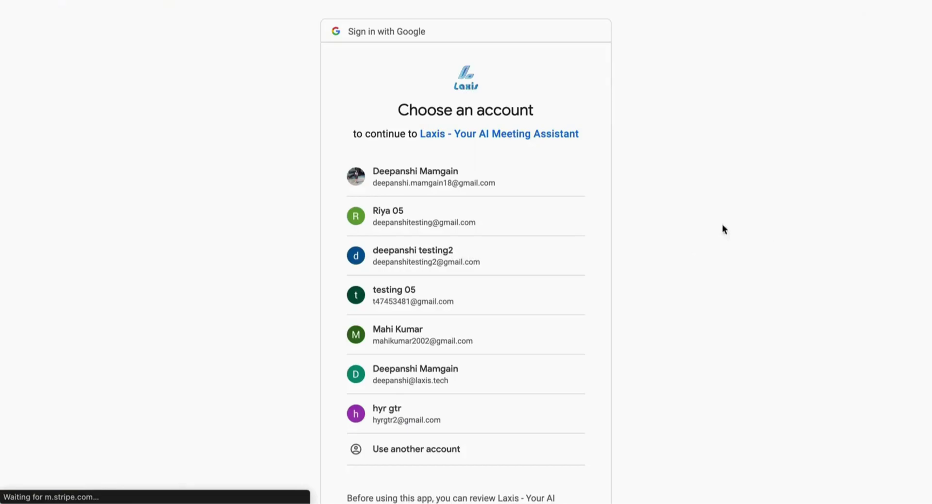
{"action": "left_click", "coordinate": [558, 175]}
{"action": "scroll", "coordinate": [593, 306], "scroll_direction": "down", "scroll_amount": 3}
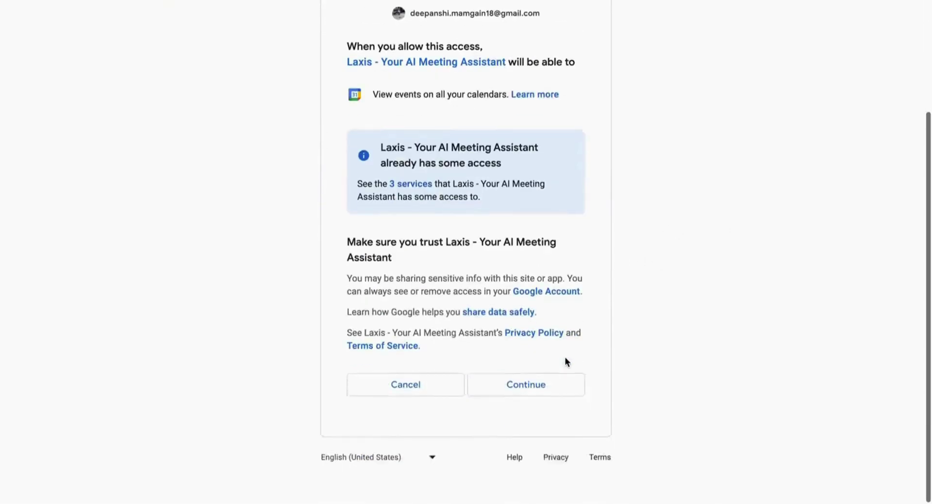
{"action": "left_click", "coordinate": [528, 408]}
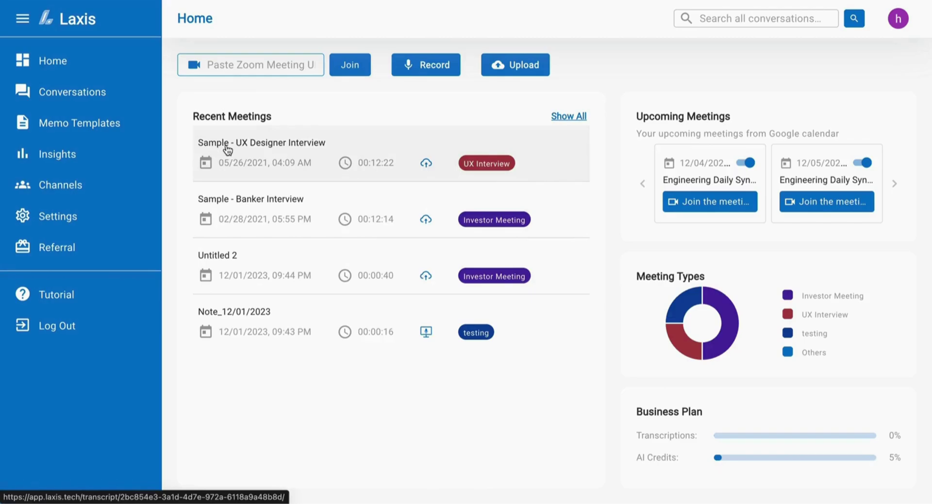
Ask LaxisChat 'What was this meeting about?' in the Sample - UX Designer Interview conversation.
{"action": "left_click", "coordinate": [227, 150]}
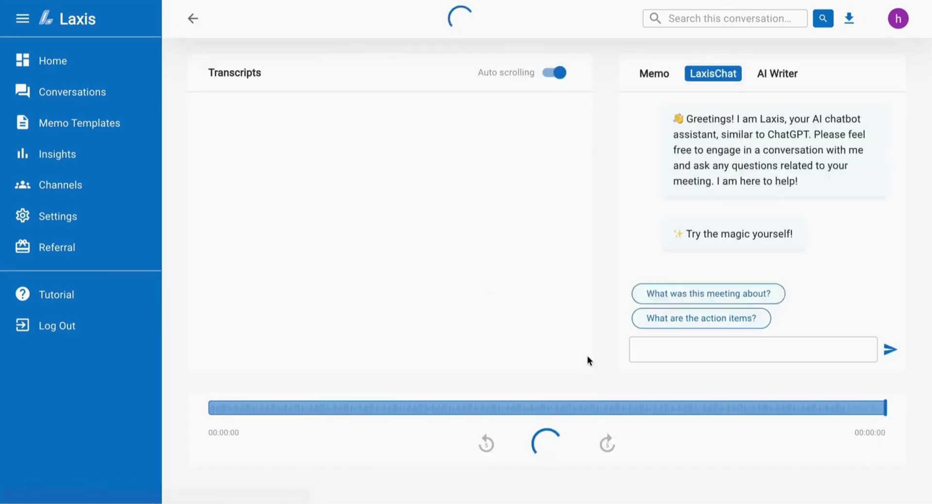
{"action": "scroll", "coordinate": [534, 242], "scroll_direction": "down", "scroll_amount": 1}
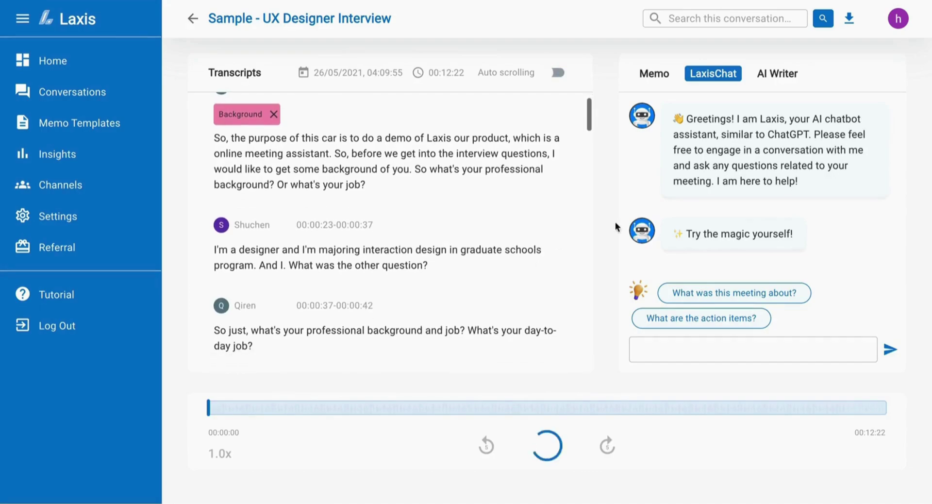
{"action": "left_click", "coordinate": [699, 295]}
{"action": "left_click", "coordinate": [889, 349]}
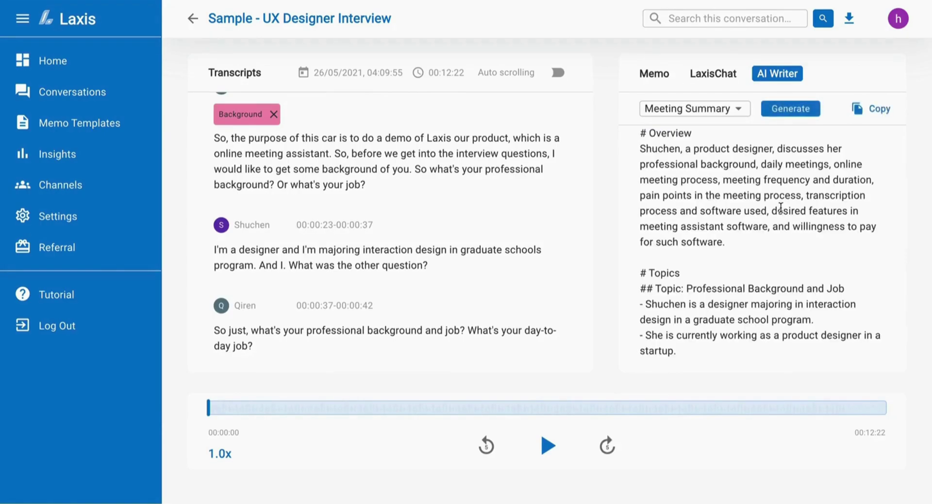
Generate a Project Update for the UX Designer Interview with the AI Writer template.
{"action": "left_click", "coordinate": [738, 108]}
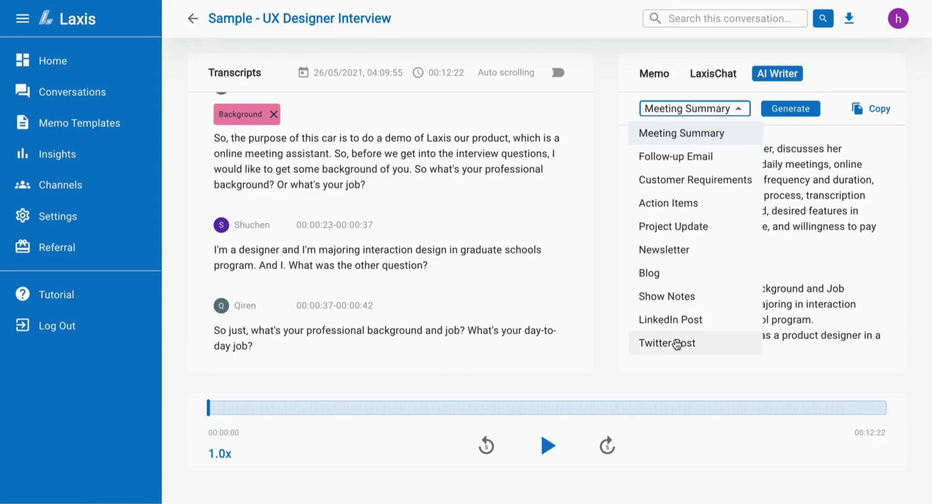
{"action": "left_click", "coordinate": [684, 232]}
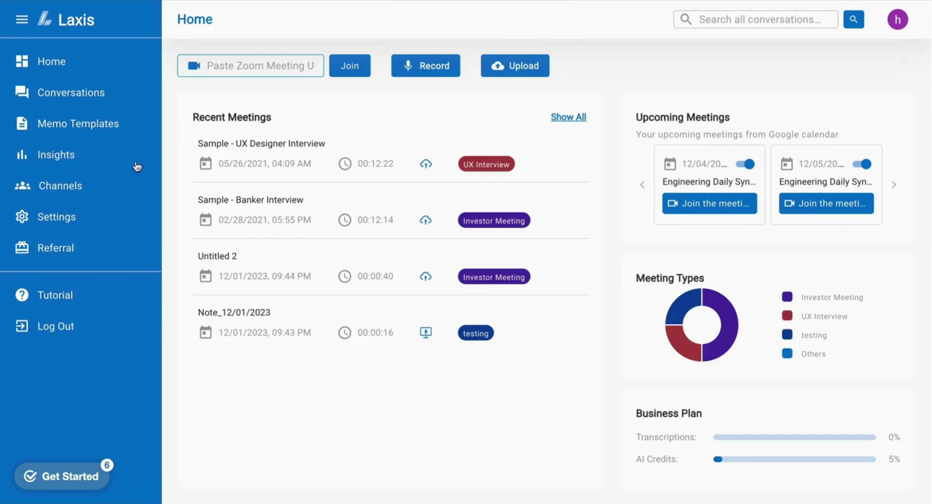
Create a channel named 'testing' with one invitee's e-mail address added.
{"action": "left_click", "coordinate": [121, 186]}
{"action": "left_click", "coordinate": [358, 252]}
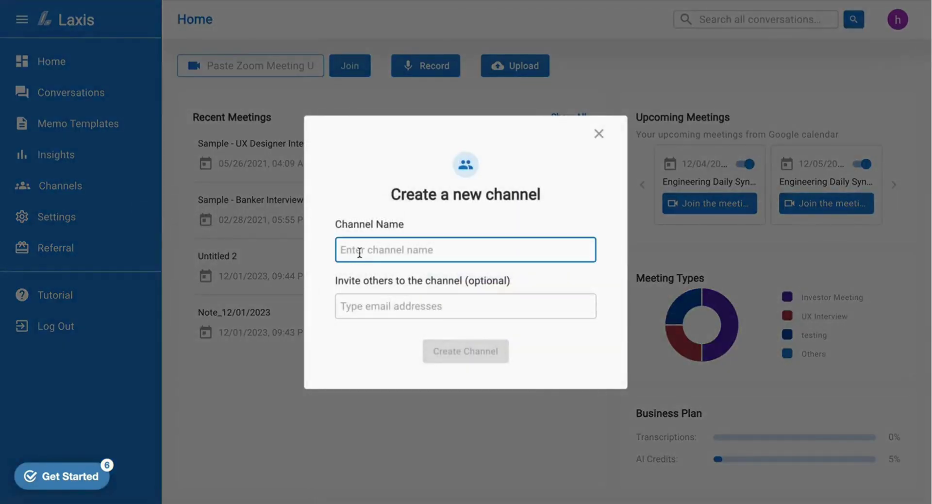
{"action": "type", "text": "testing"}
{"action": "left_click", "coordinate": [377, 306]}
{"action": "key", "text": "ctrl+v"}
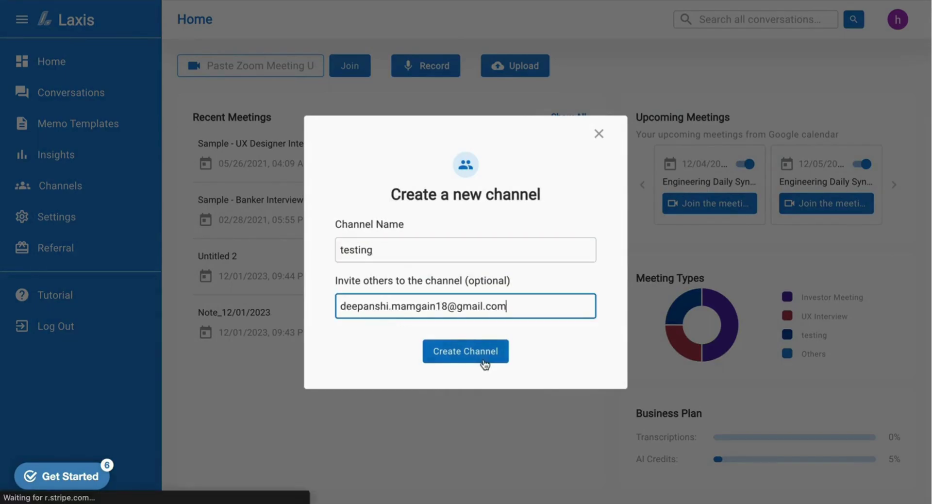
{"action": "left_click", "coordinate": [485, 353]}
Share all four conversations into the testing channel.
{"action": "left_click", "coordinate": [97, 94]}
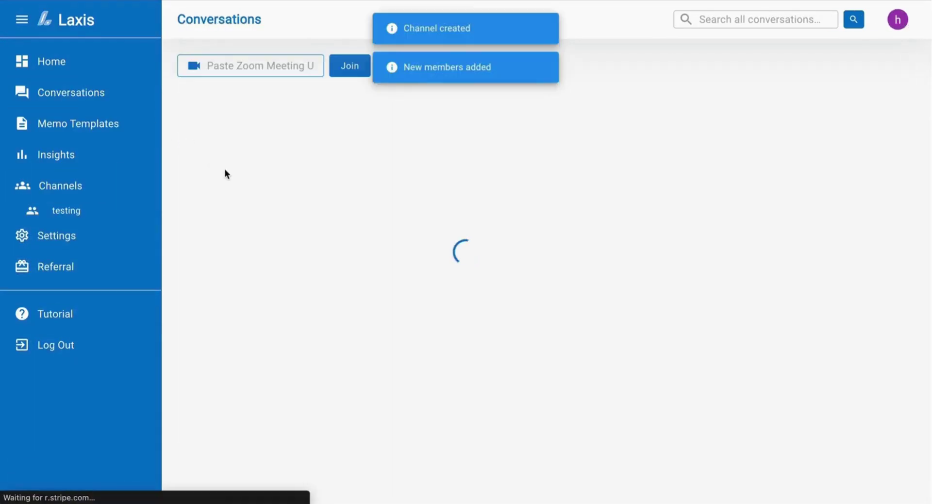
{"action": "left_click", "coordinate": [198, 174]}
{"action": "left_click", "coordinate": [200, 218]}
{"action": "left_click", "coordinate": [200, 262]}
{"action": "left_click", "coordinate": [200, 305]}
{"action": "left_click", "coordinate": [320, 107]}
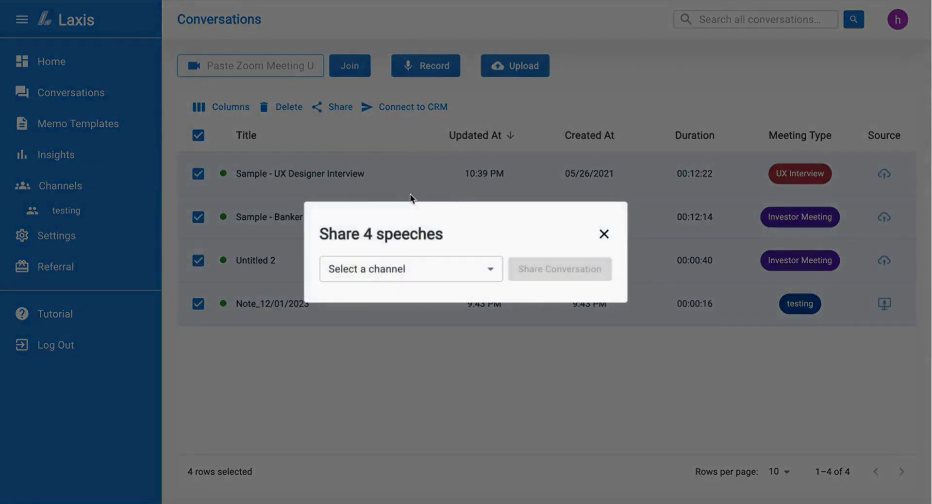
{"action": "left_click", "coordinate": [438, 268]}
{"action": "left_click", "coordinate": [413, 323]}
{"action": "left_click", "coordinate": [551, 273]}
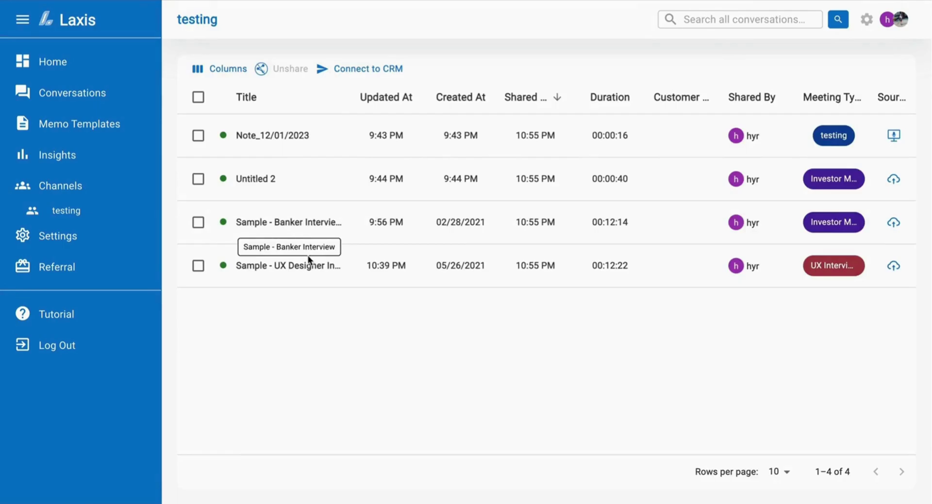
Enter a member's e-mail for testing, then connect HubSpot to the Laxis, Inc (laxis.tech) account.
{"action": "left_click", "coordinate": [865, 21]}
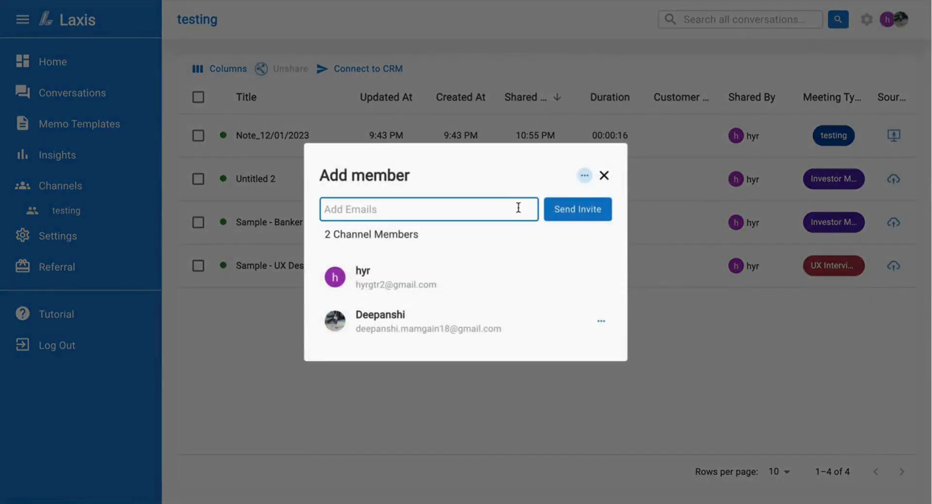
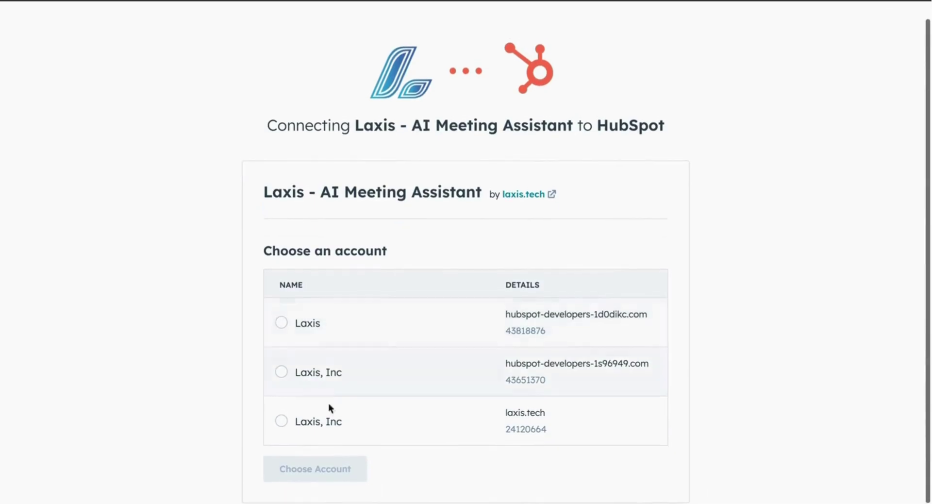
{"action": "left_click", "coordinate": [281, 420]}
{"action": "left_click", "coordinate": [340, 467]}
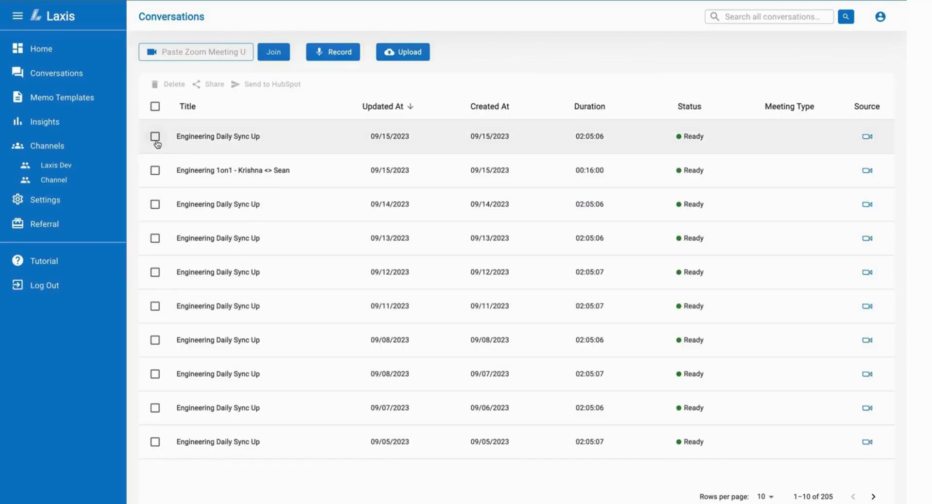
Send the 09/15/2023 Engineering Daily Sync Up notes to the suggested HubSpot contact.
{"action": "left_click", "coordinate": [155, 137]}
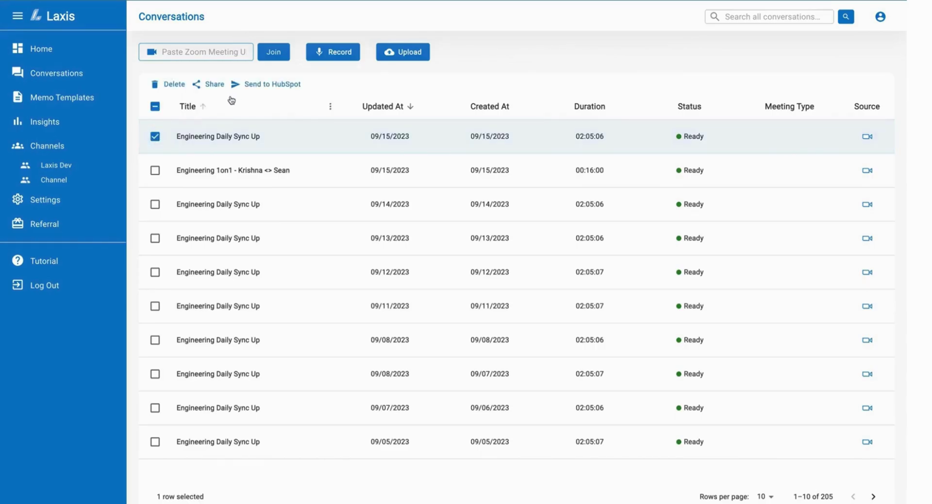
{"action": "left_click", "coordinate": [244, 85]}
{"action": "left_click", "coordinate": [388, 295]}
{"action": "type", "text": "k"}
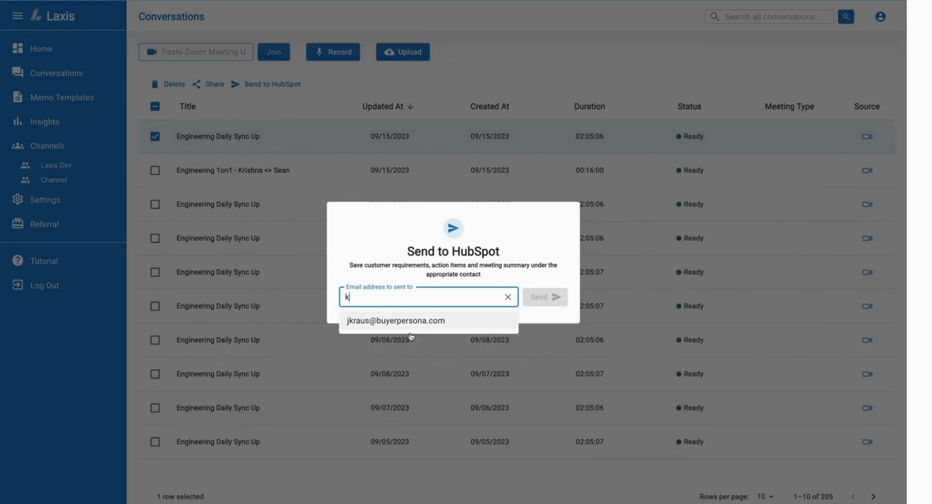
{"action": "left_click", "coordinate": [416, 325]}
{"action": "left_click", "coordinate": [543, 296]}
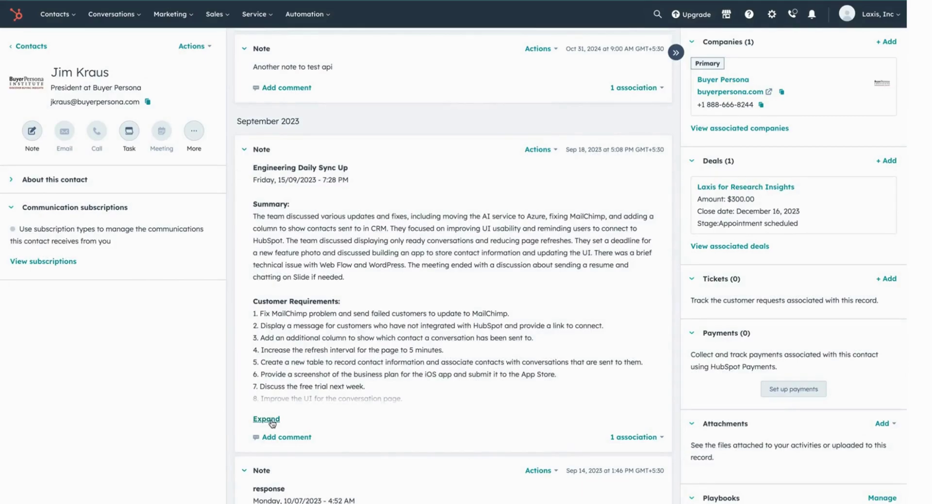
Expand the HubSpot Engineering Daily Sync Up note and read through its requirements and next steps.
{"action": "left_click", "coordinate": [266, 419]}
{"action": "scroll", "coordinate": [310, 447], "scroll_direction": "down", "scroll_amount": 3}
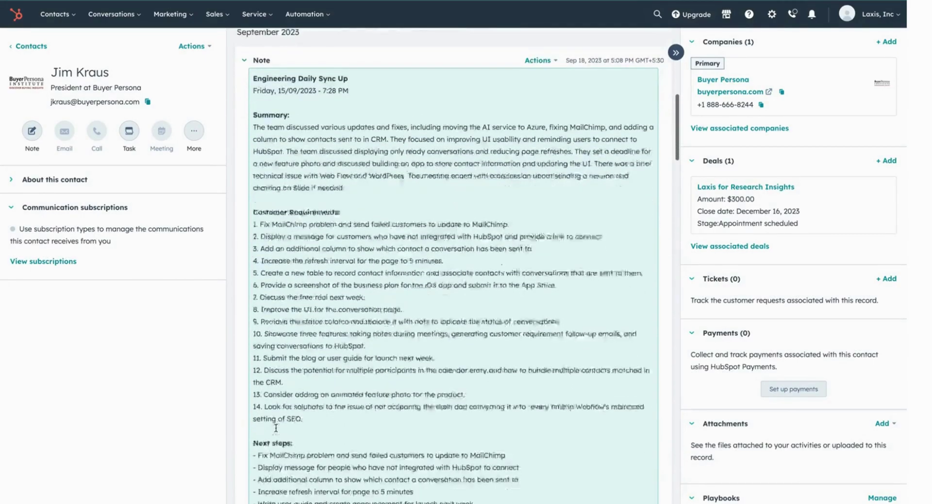
{"action": "scroll", "coordinate": [309, 447], "scroll_direction": "down", "scroll_amount": 3}
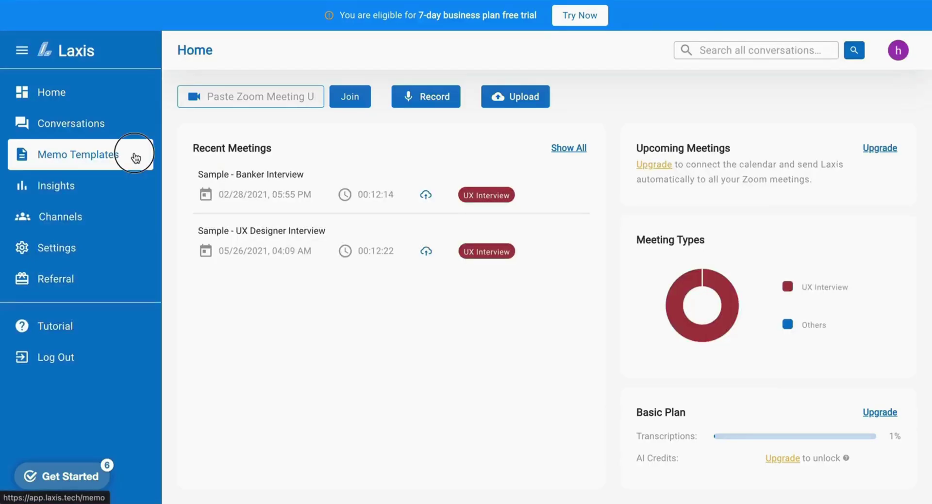
Create a new memo template named 'testing' after viewing the Market Research template.
{"action": "left_click", "coordinate": [135, 157]}
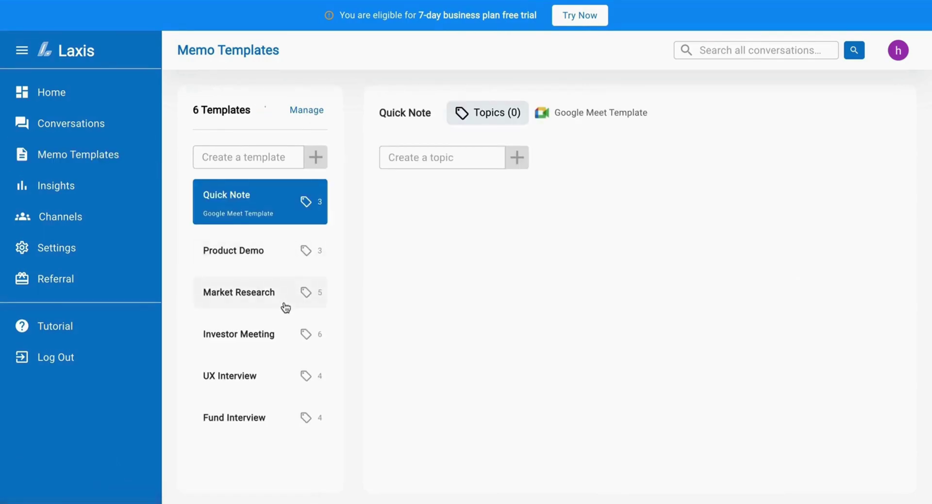
{"action": "left_click", "coordinate": [273, 297]}
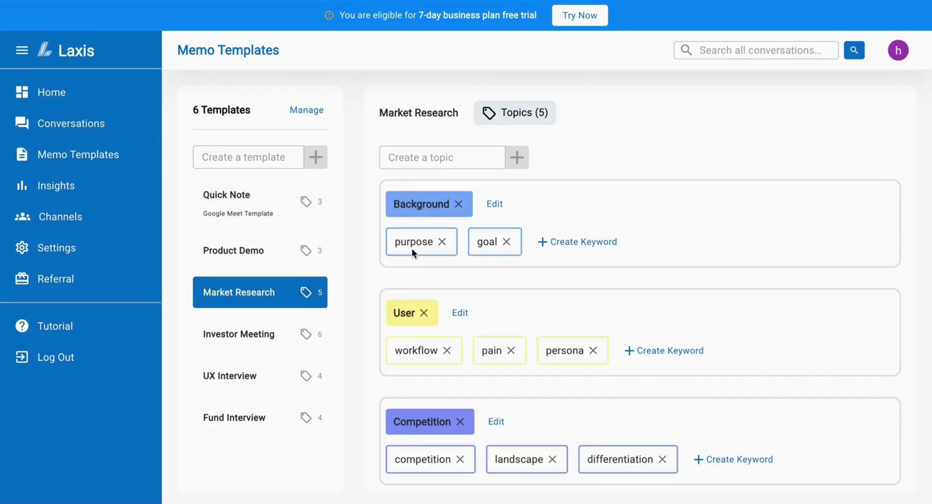
{"action": "left_click", "coordinate": [248, 157]}
{"action": "type", "text": "testi"}
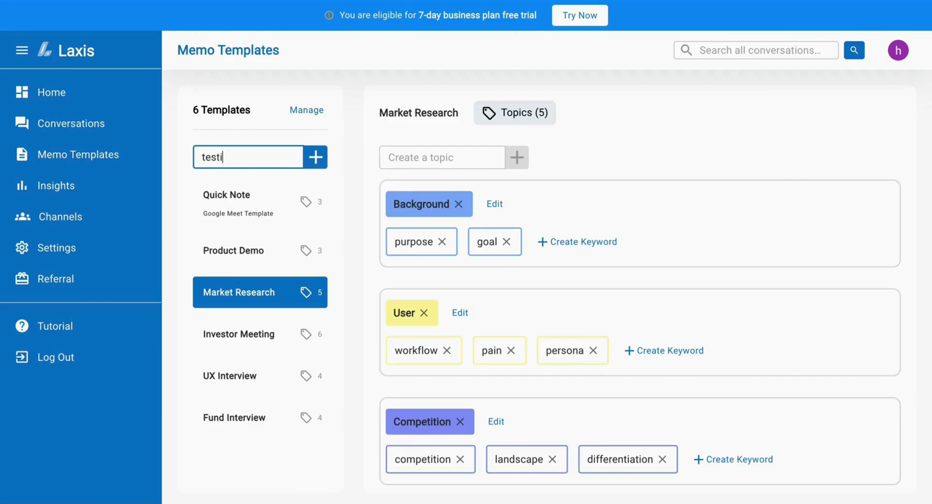
{"action": "type", "text": "ng"}
{"action": "left_click", "coordinate": [316, 157]}
Add topic 1 with the keyword 'ui bugs' to the testing template.
{"action": "scroll", "coordinate": [279, 388], "scroll_direction": "down", "scroll_amount": 1}
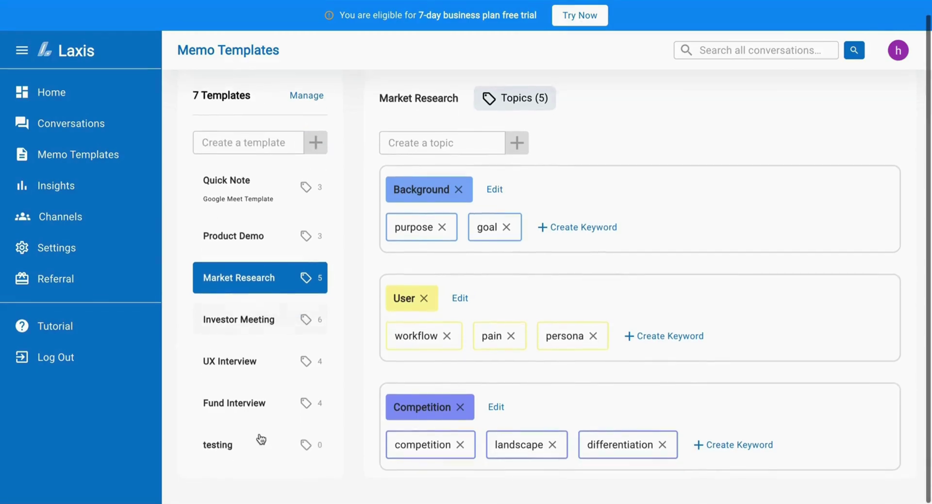
{"action": "left_click", "coordinate": [259, 445]}
{"action": "type", "text": "topic 1"}
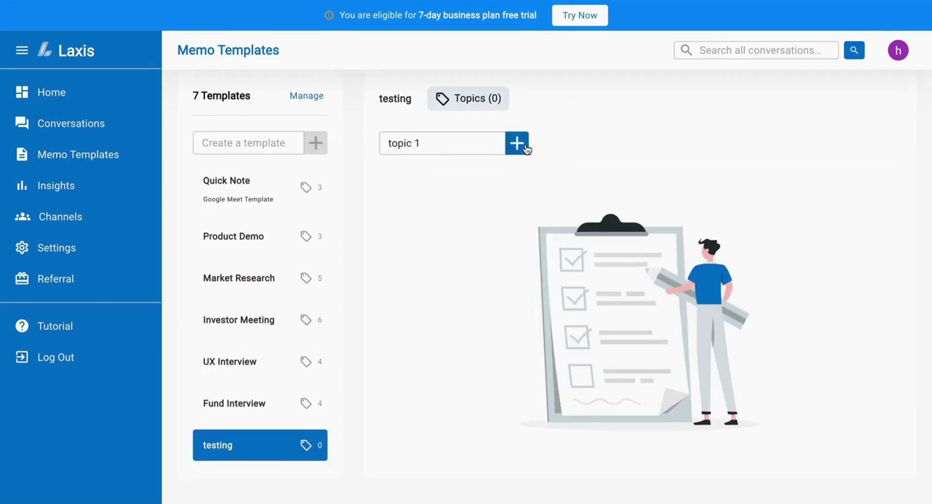
{"action": "left_click", "coordinate": [526, 144]}
{"action": "left_click", "coordinate": [437, 224]}
{"action": "left_click", "coordinate": [441, 144]}
{"action": "type", "text": "ui bugs"}
{"action": "left_click", "coordinate": [511, 461]}
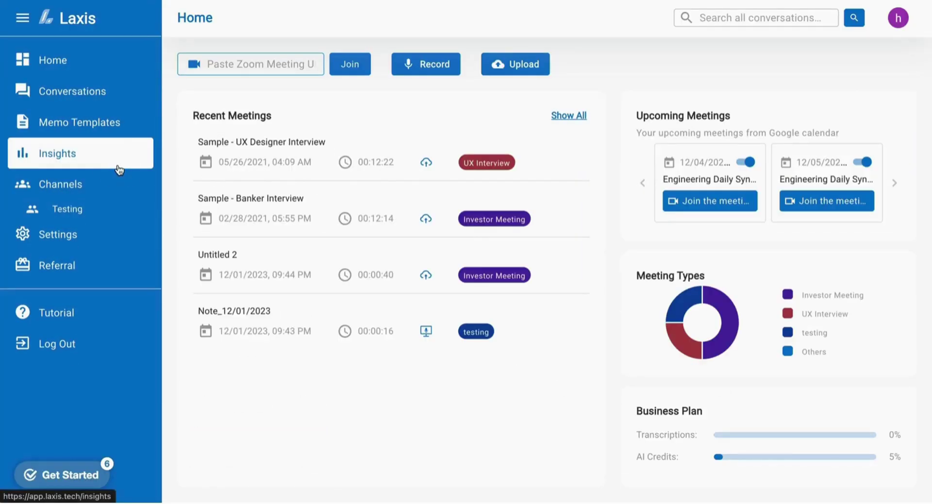
Show UX Interview template insights including Background and User Pain Point quotations.
{"action": "left_click", "coordinate": [119, 167]}
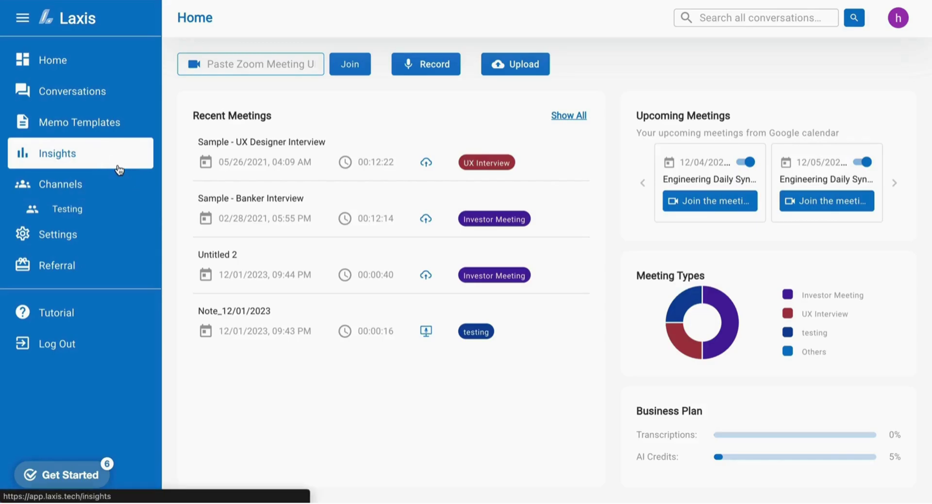
{"action": "left_click", "coordinate": [119, 168]}
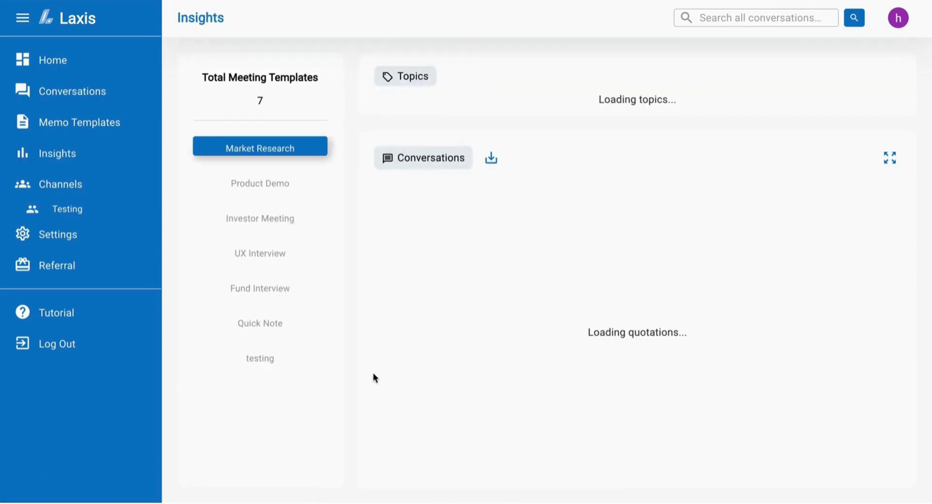
{"action": "left_click", "coordinate": [299, 262]}
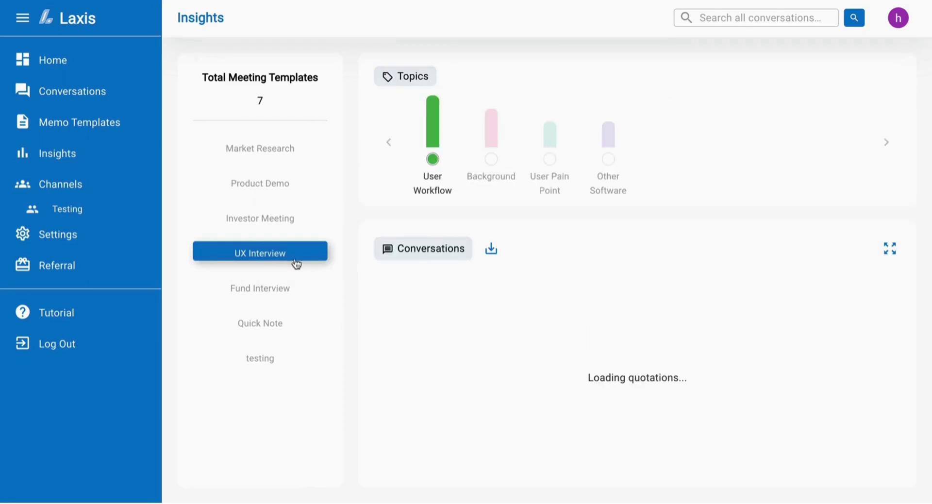
{"action": "scroll", "coordinate": [479, 356], "scroll_direction": "down", "scroll_amount": 4}
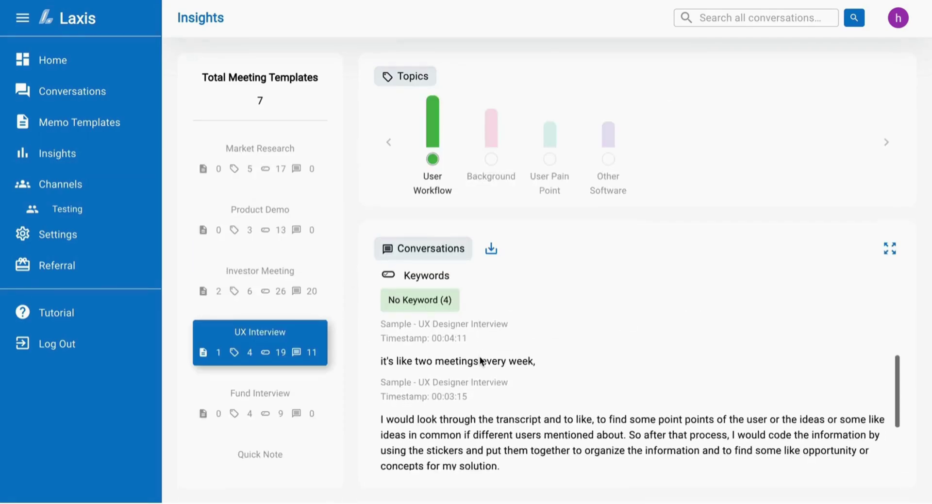
{"action": "scroll", "coordinate": [479, 356], "scroll_direction": "up", "scroll_amount": 4}
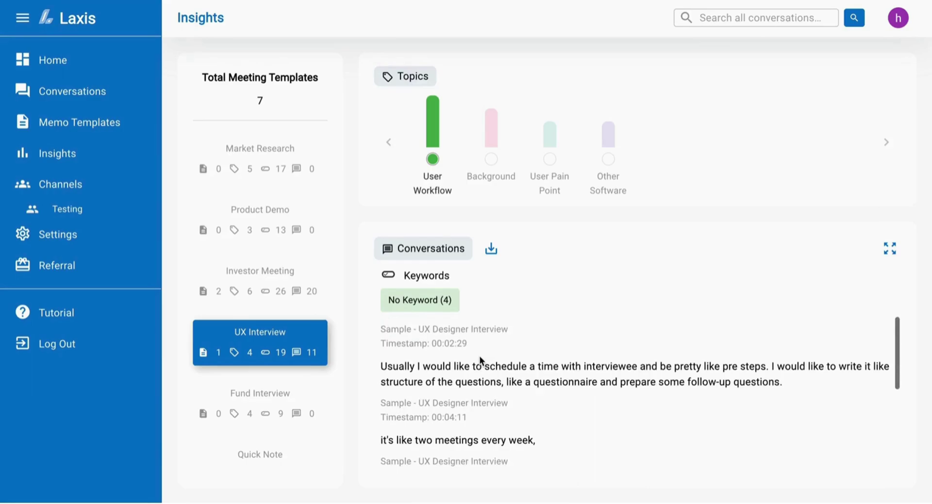
{"action": "mouse_move", "coordinate": [455, 128]}
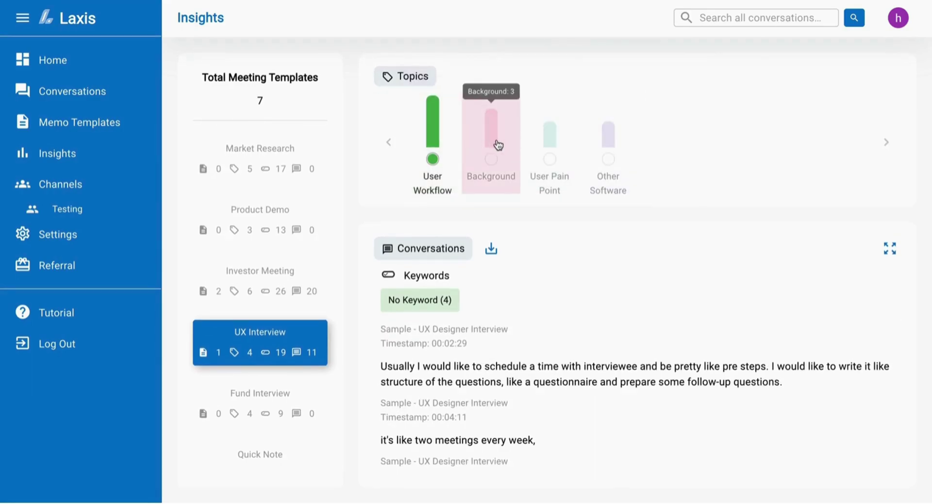
{"action": "left_click", "coordinate": [493, 141]}
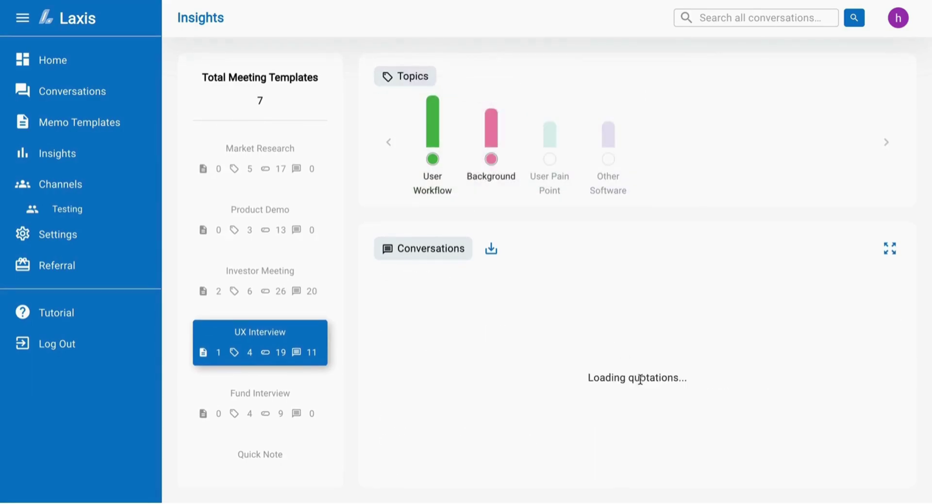
{"action": "left_click", "coordinate": [557, 183]}
{"action": "scroll", "coordinate": [581, 433], "scroll_direction": "down", "scroll_amount": 10}
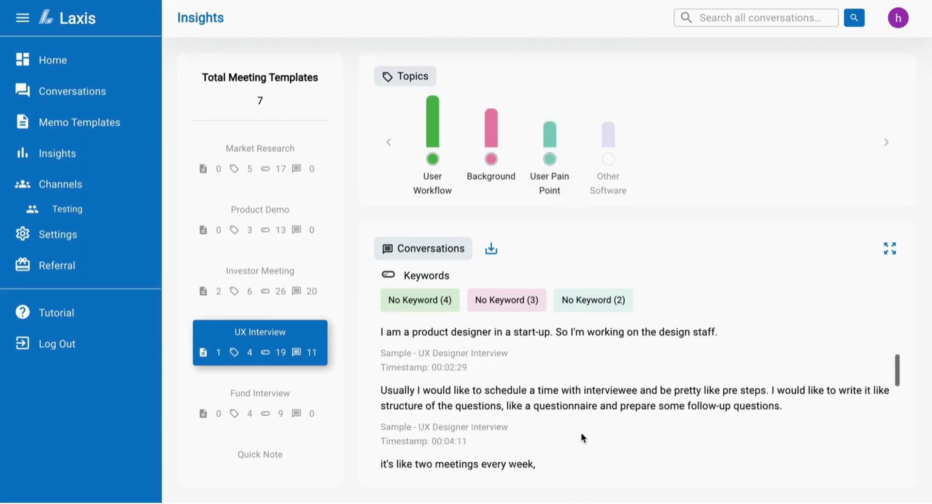
Export the conversation quotations as a doc file and close the export window.
{"action": "left_click", "coordinate": [492, 248]}
{"action": "scroll", "coordinate": [481, 324], "scroll_direction": "down", "scroll_amount": 2}
{"action": "scroll", "coordinate": [481, 324], "scroll_direction": "down", "scroll_amount": 7}
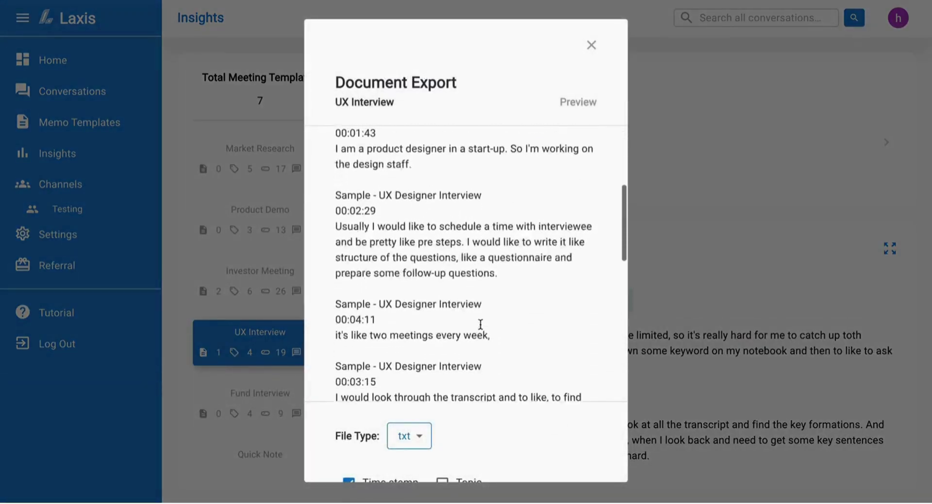
{"action": "scroll", "coordinate": [424, 442], "scroll_direction": "down", "scroll_amount": 2}
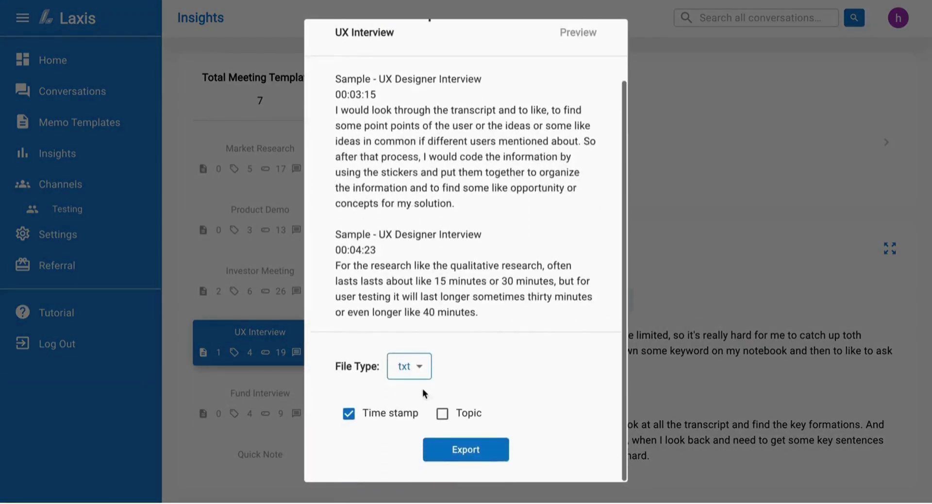
{"action": "left_click", "coordinate": [420, 369]}
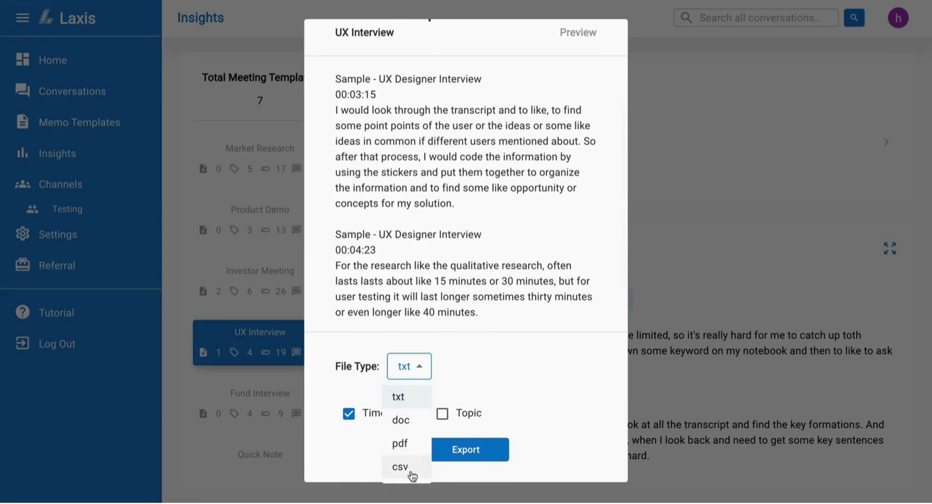
{"action": "left_click", "coordinate": [411, 424]}
{"action": "left_click", "coordinate": [465, 449]}
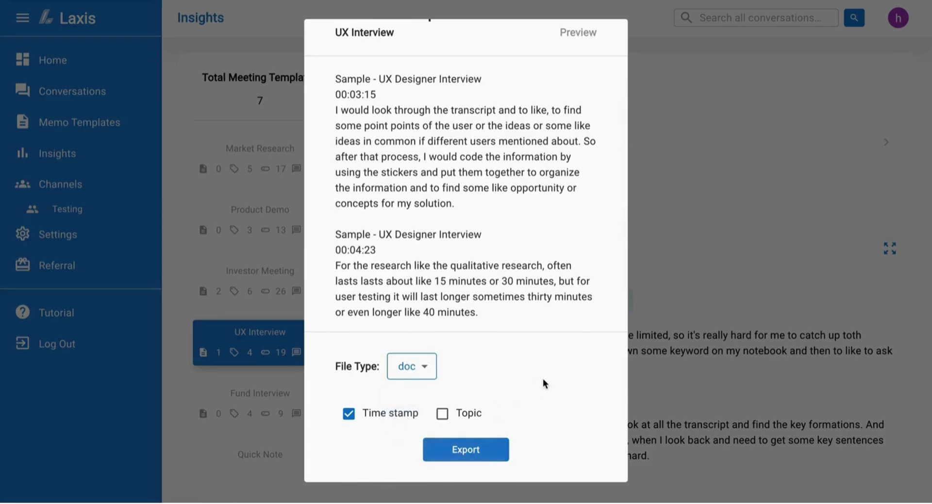
{"action": "left_click", "coordinate": [671, 265]}
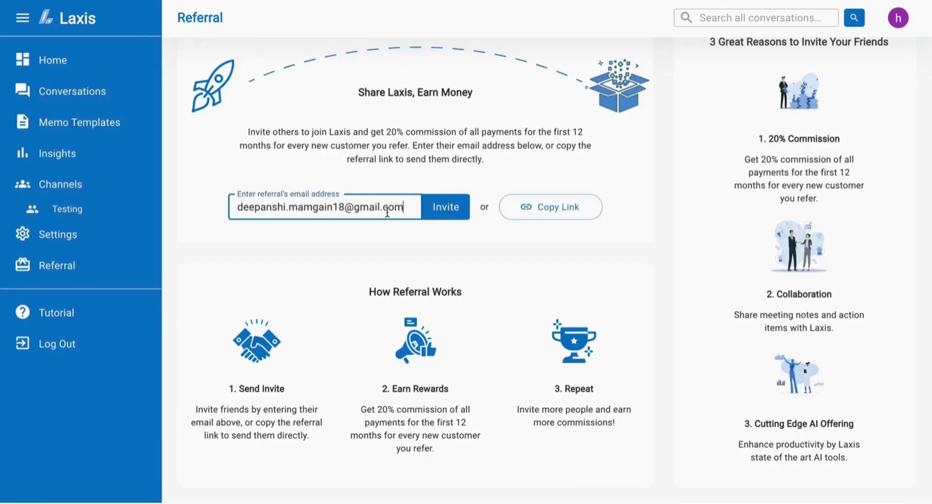
Send the referral invitation to the entered e-mail address.
{"action": "left_click", "coordinate": [448, 211]}
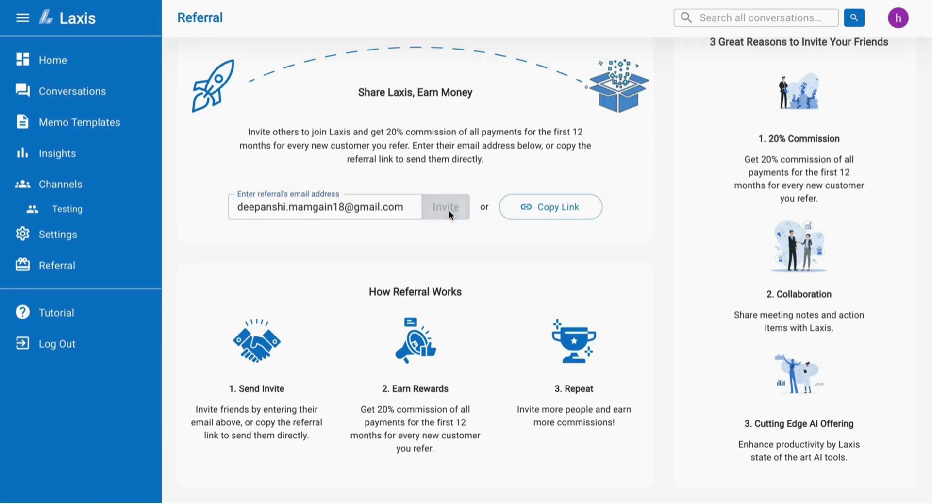